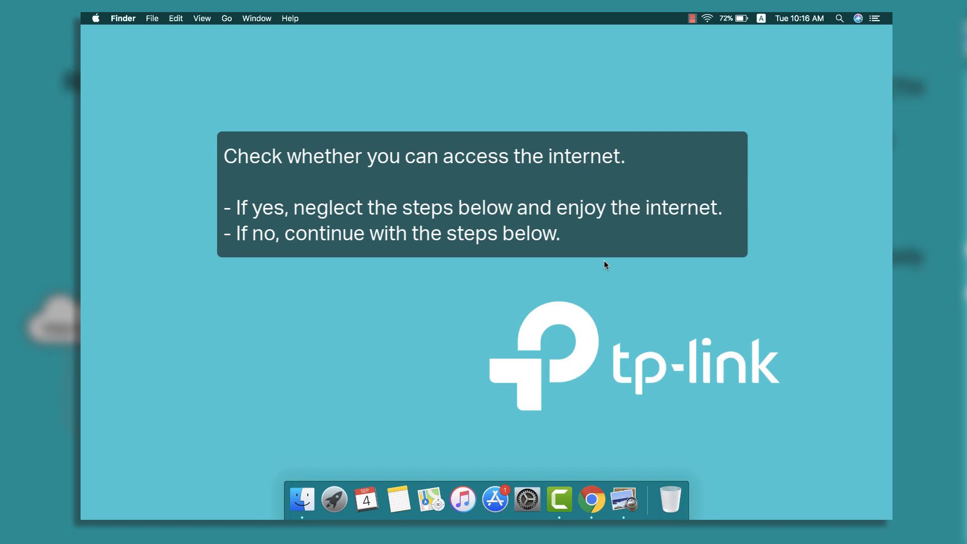
# Bring Google Chrome to the front from the Dock
pyautogui.click(592, 498)
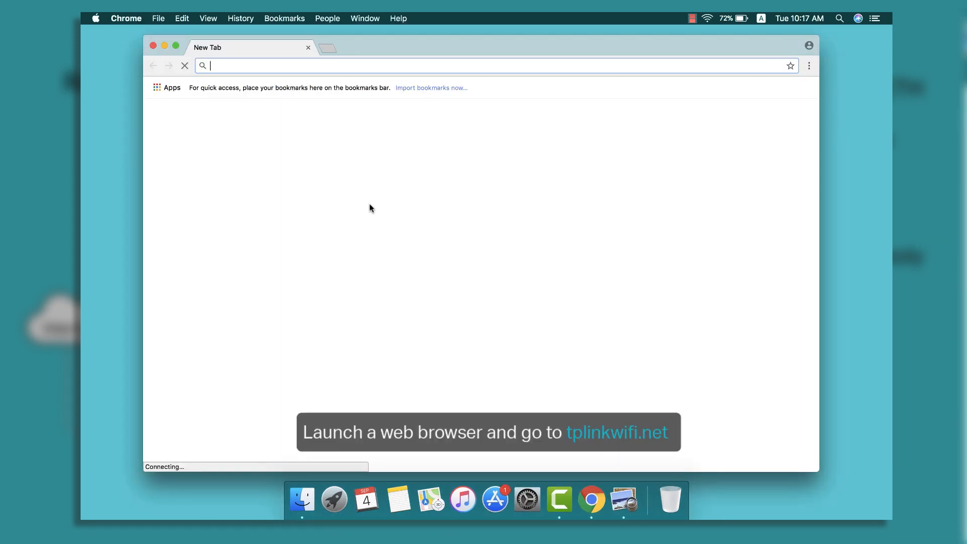
# Load tplinkwifi.net and sign in to the TL-WR902AC with the default administrator credentials
pyautogui.click(277, 66)
pyautogui.write('tplink')
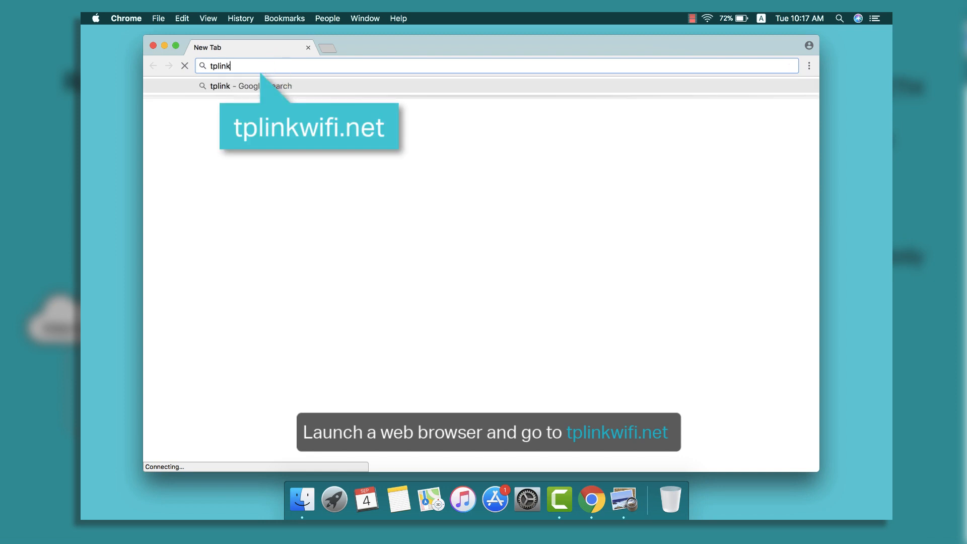
pyautogui.write('wifi.net')
pyautogui.press('Return')
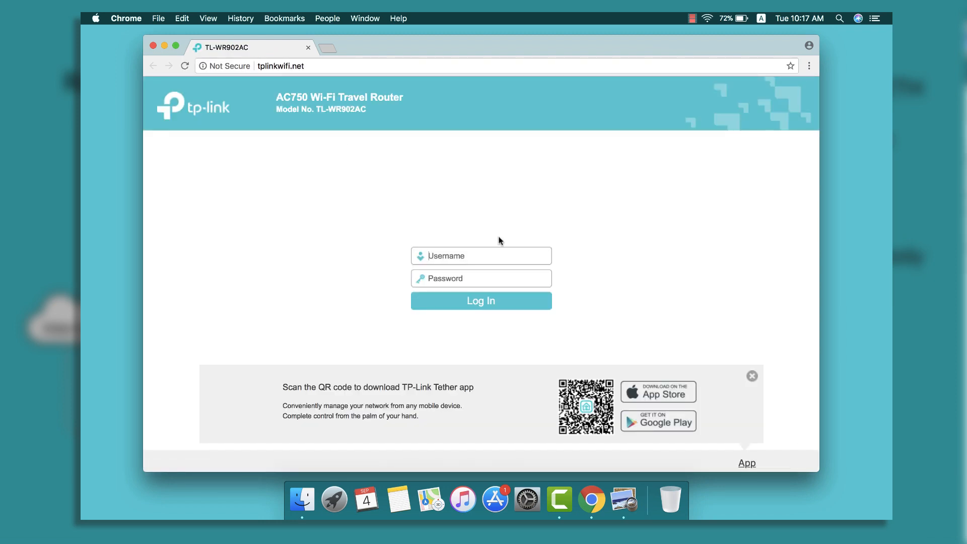
pyautogui.click(507, 253)
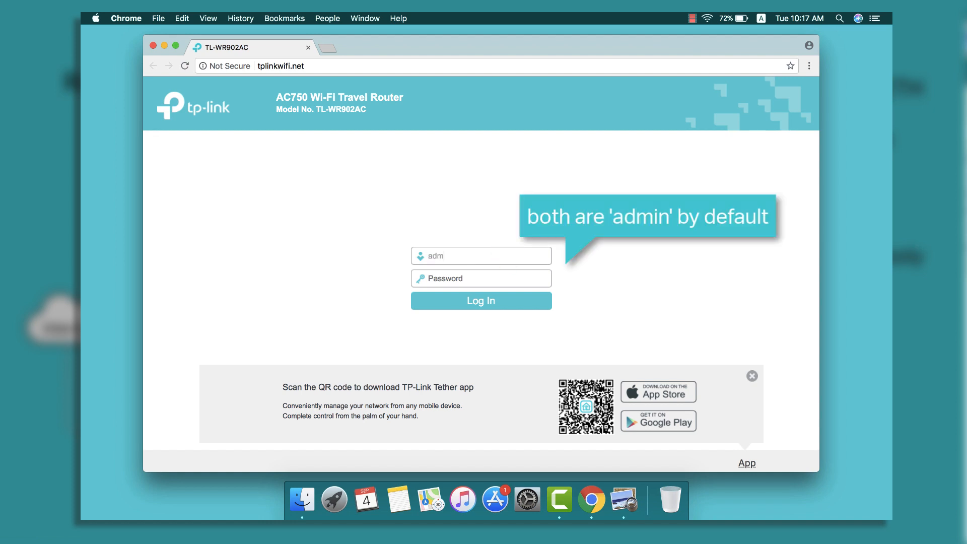
pyautogui.click(514, 303)
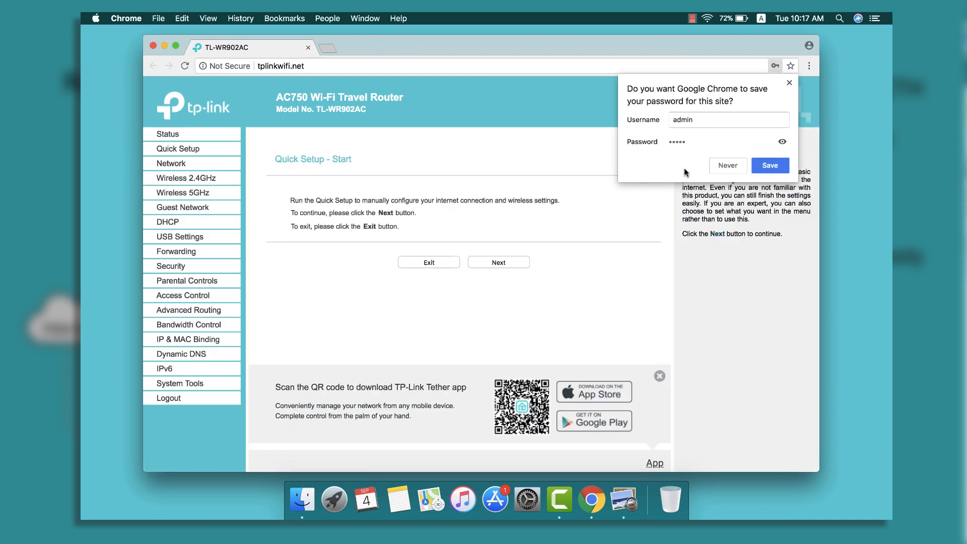
# Start Quick Setup with Auto-Detect as the WAN connection type, advancing to MAC Clone
pyautogui.click(789, 82)
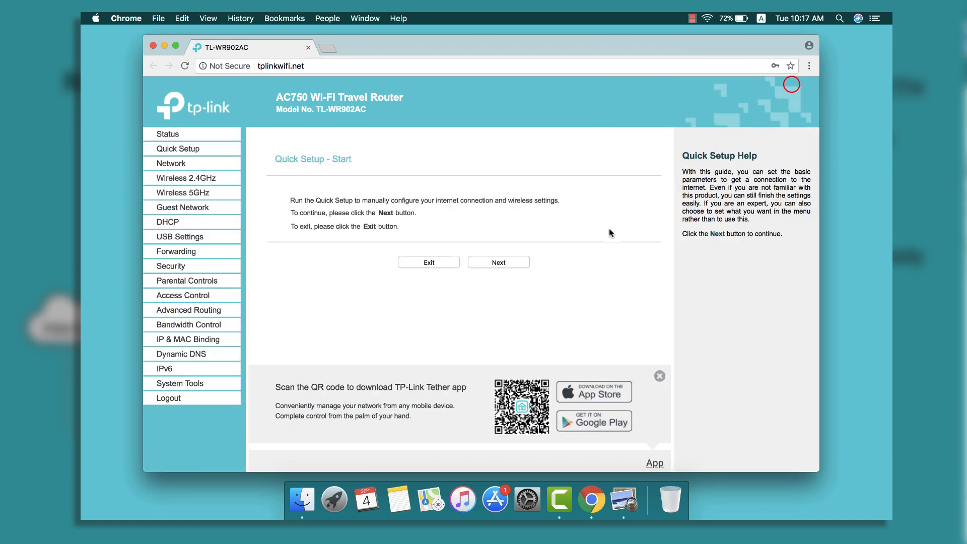
pyautogui.click(225, 150)
pyautogui.click(515, 266)
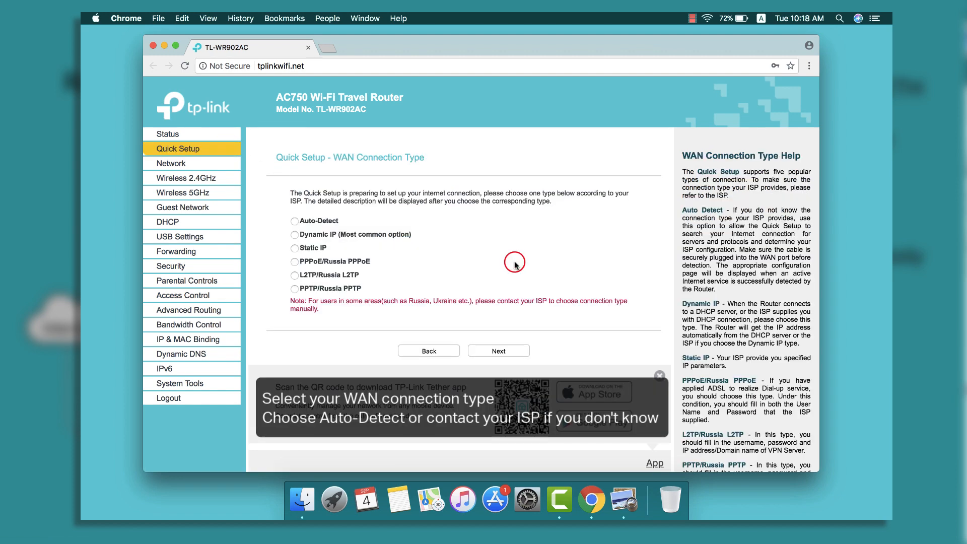
pyautogui.click(295, 222)
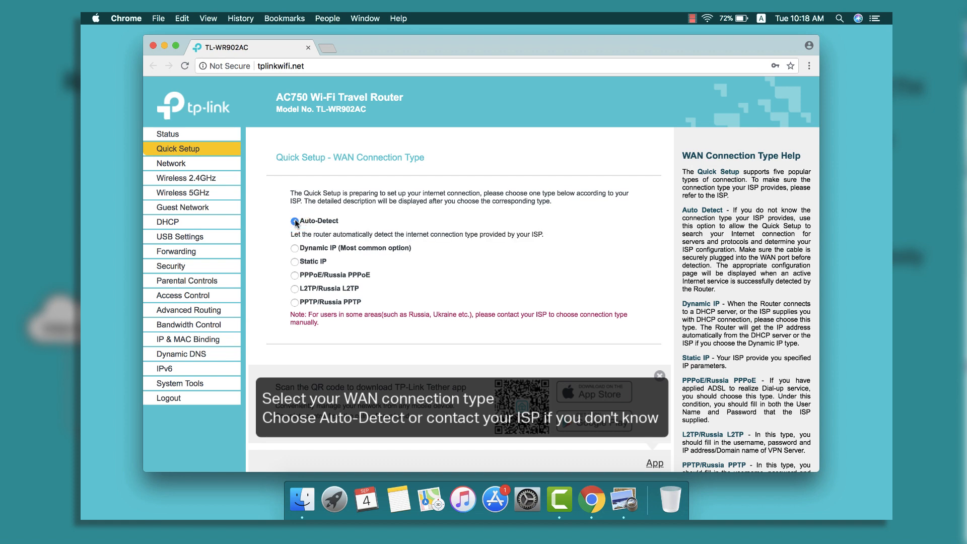
pyautogui.click(660, 376)
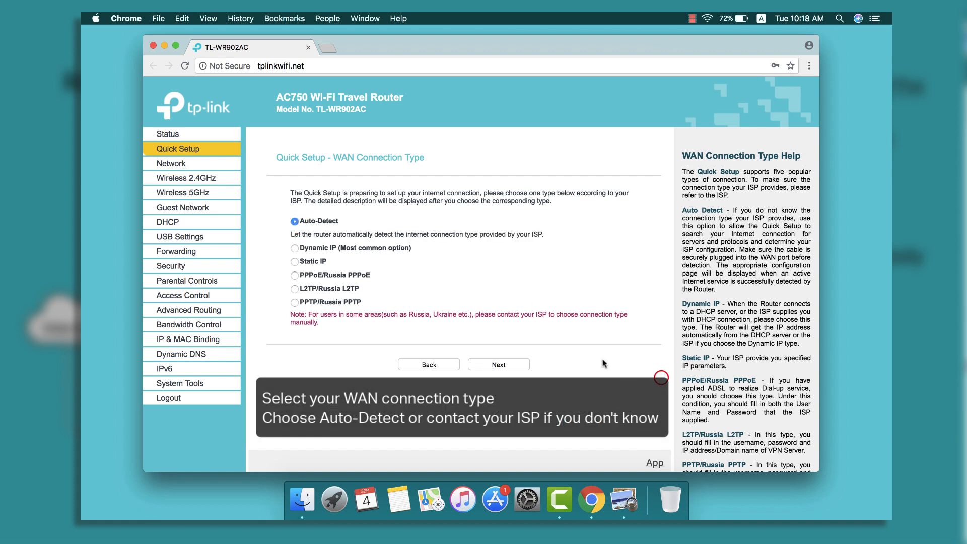
pyautogui.click(510, 366)
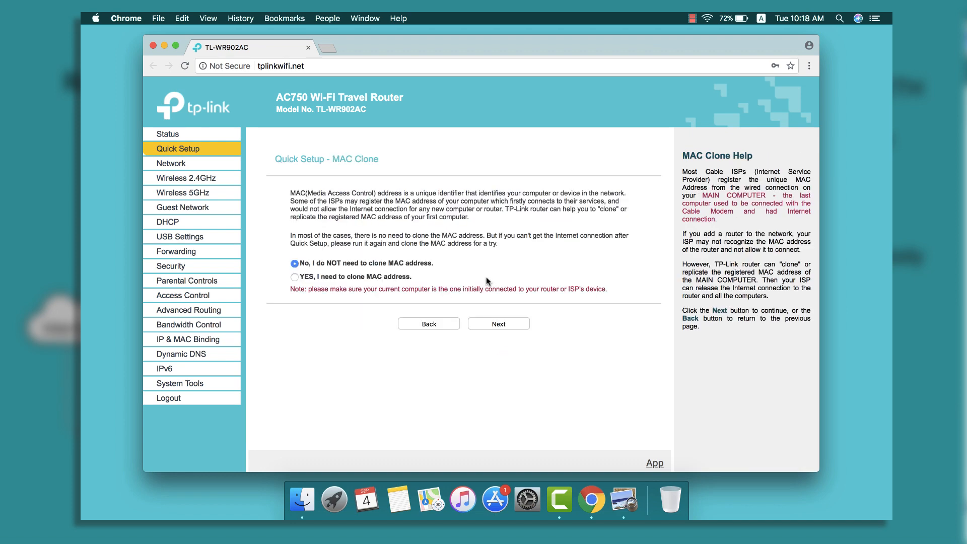
# Skip MAC Clone, keep both bands, and name the 2.4GHz network 1_902AC_2.4G with a new password
pyautogui.click(516, 326)
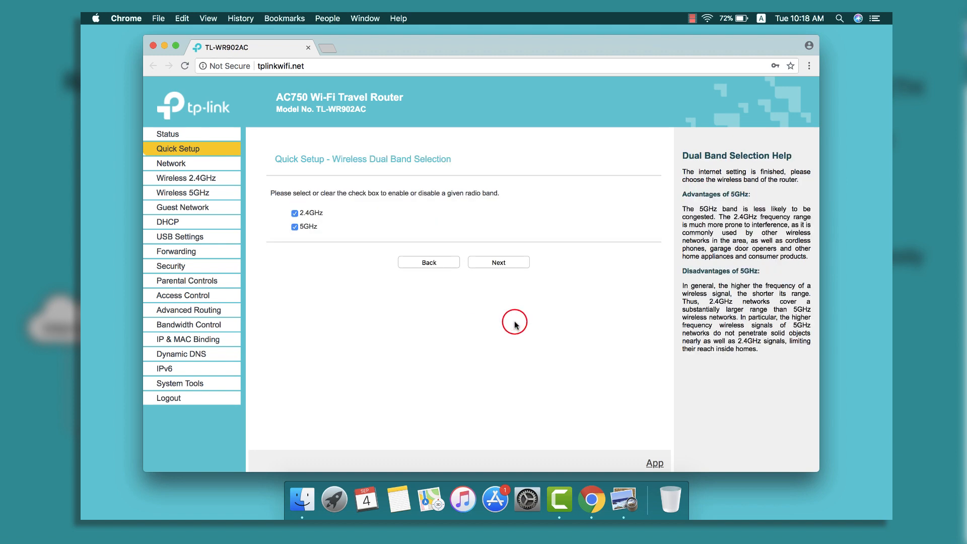
pyautogui.click(517, 262)
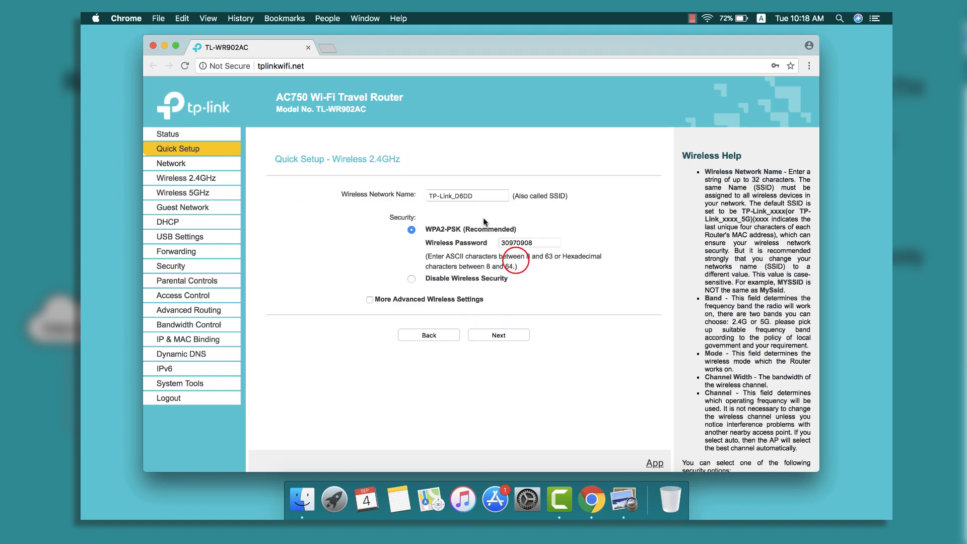
pyautogui.tripleClick(472, 197)
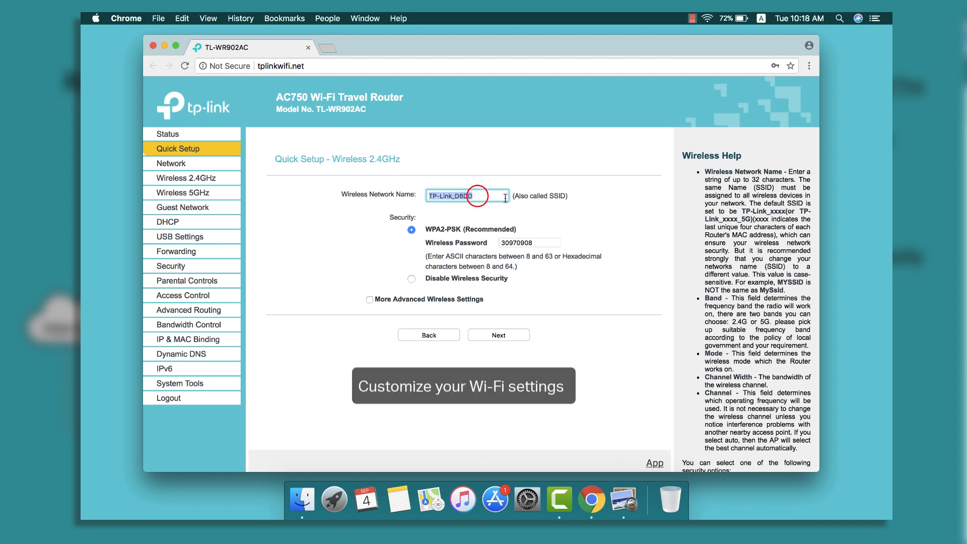
pyautogui.write('1_902AC_2.4G')
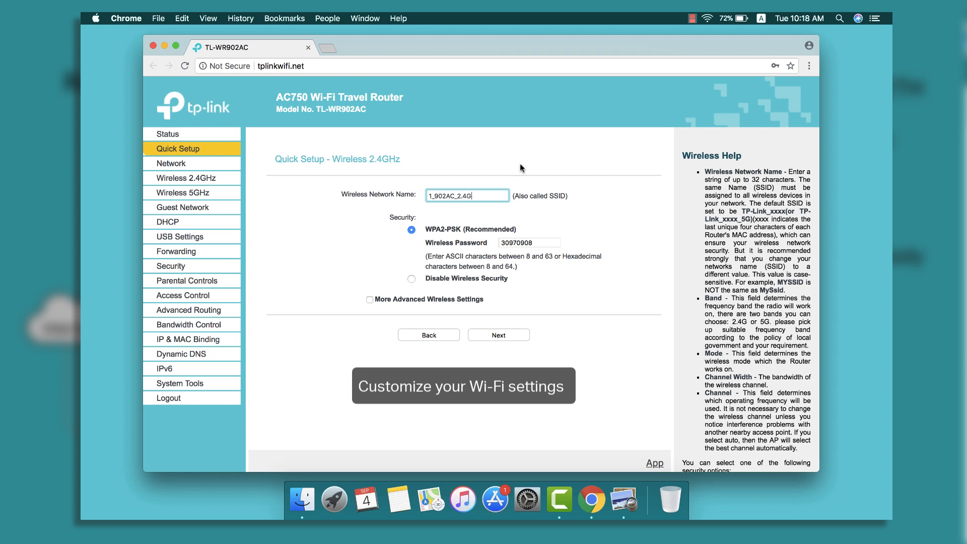
pyautogui.doubleClick(542, 244)
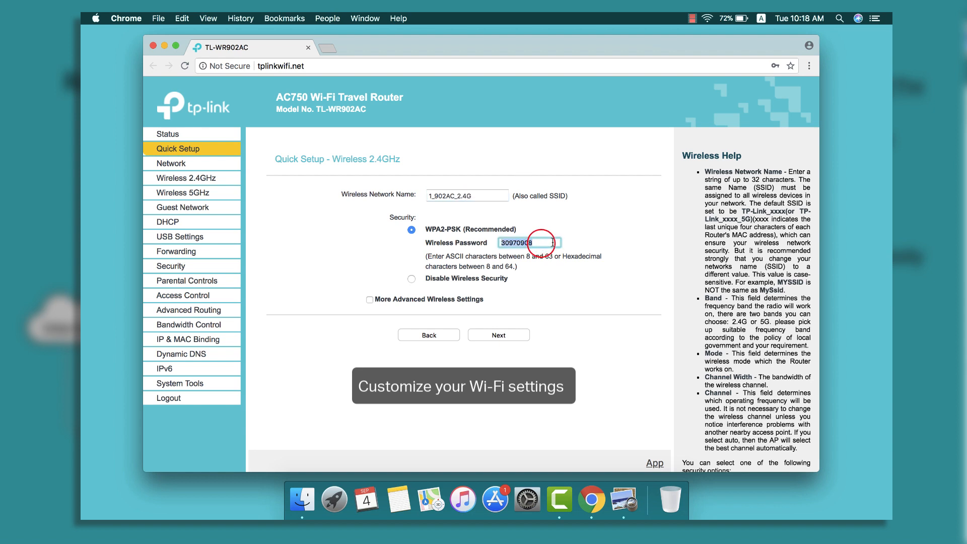
pyautogui.click(504, 335)
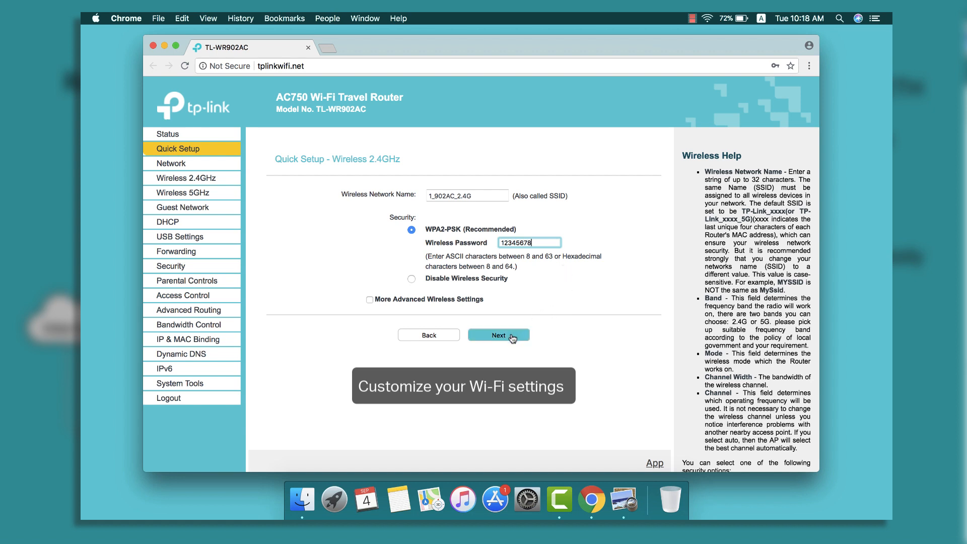
# Name the 5GHz network 1_902AC_5G with a new Wi-Fi password and continue to the summary
pyautogui.tripleClick(487, 195)
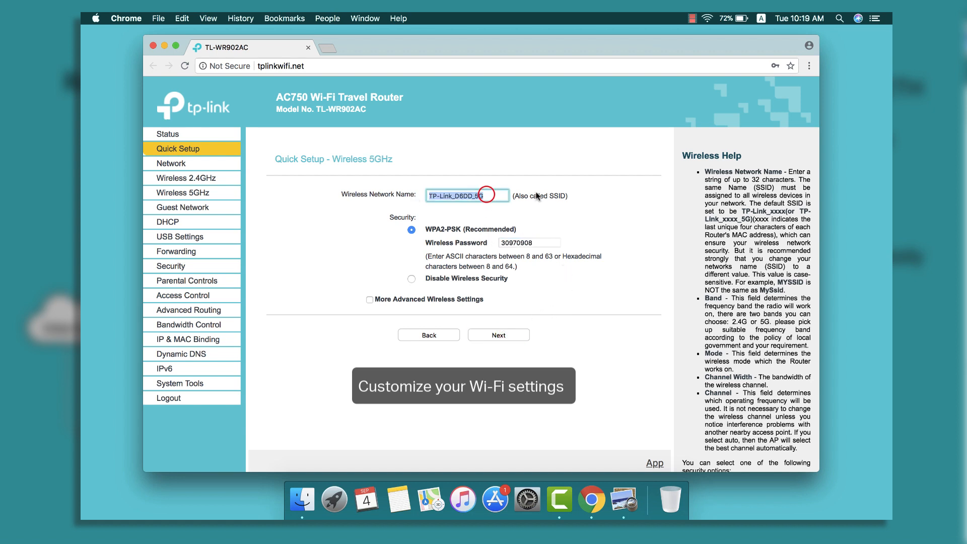
pyautogui.write('1_902AC')
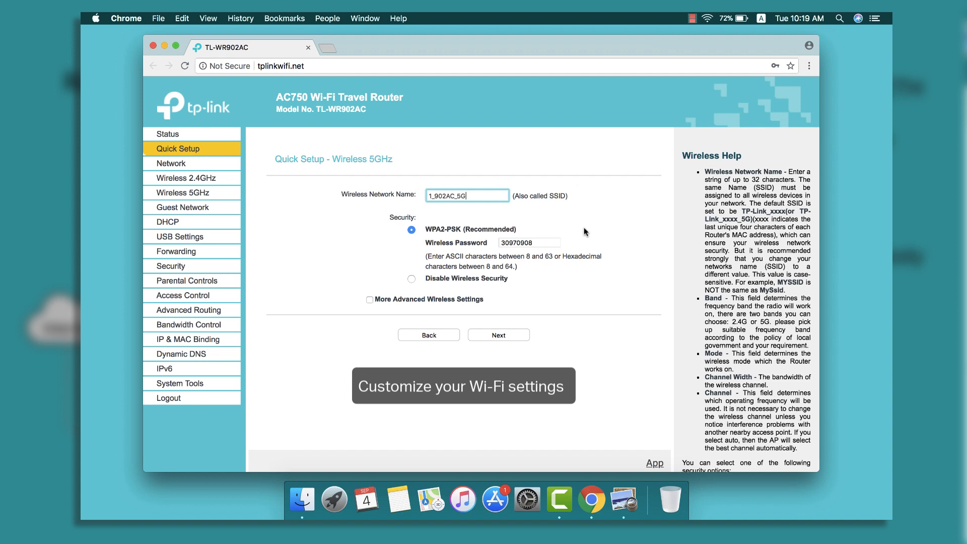
pyautogui.doubleClick(543, 242)
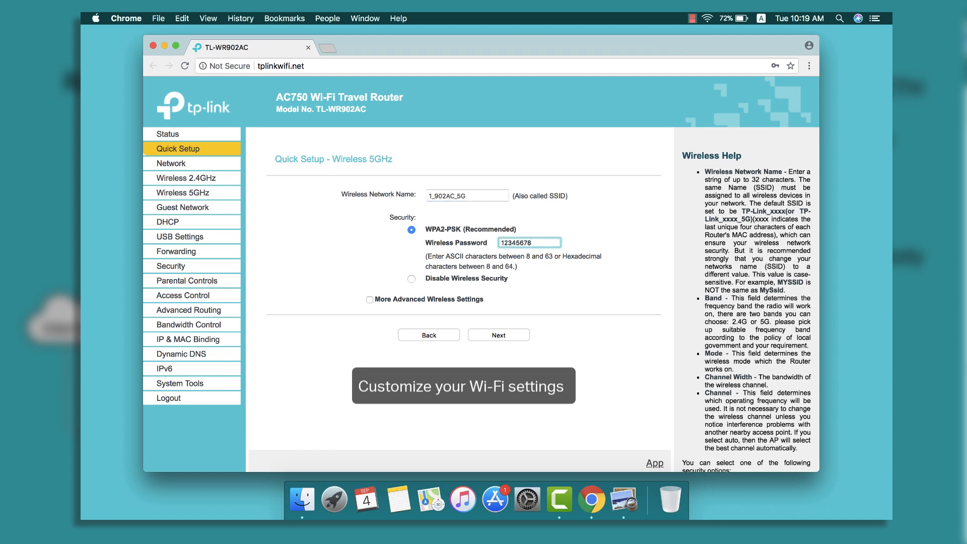
pyautogui.click(500, 335)
# Review the Confirm page, save the Quick Setup configuration, and minimize Chrome
pyautogui.scroll(-1, 482, 305)
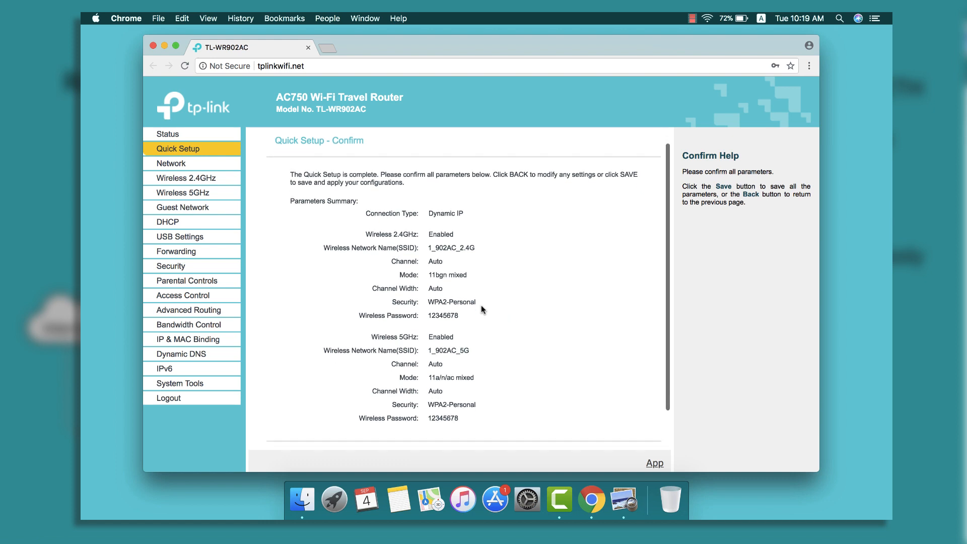
pyautogui.scroll(1, 482, 308)
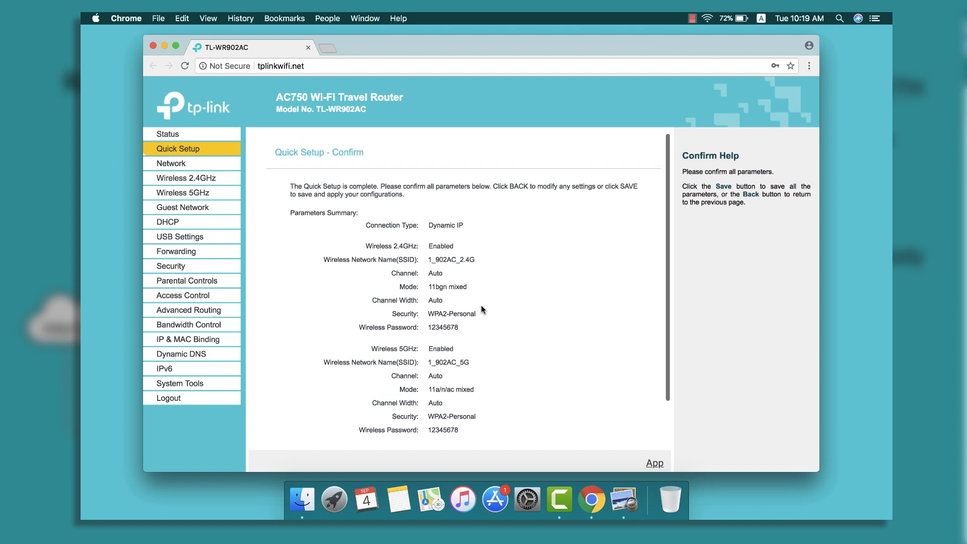
pyautogui.scroll(-3, 481, 310)
pyautogui.click(517, 421)
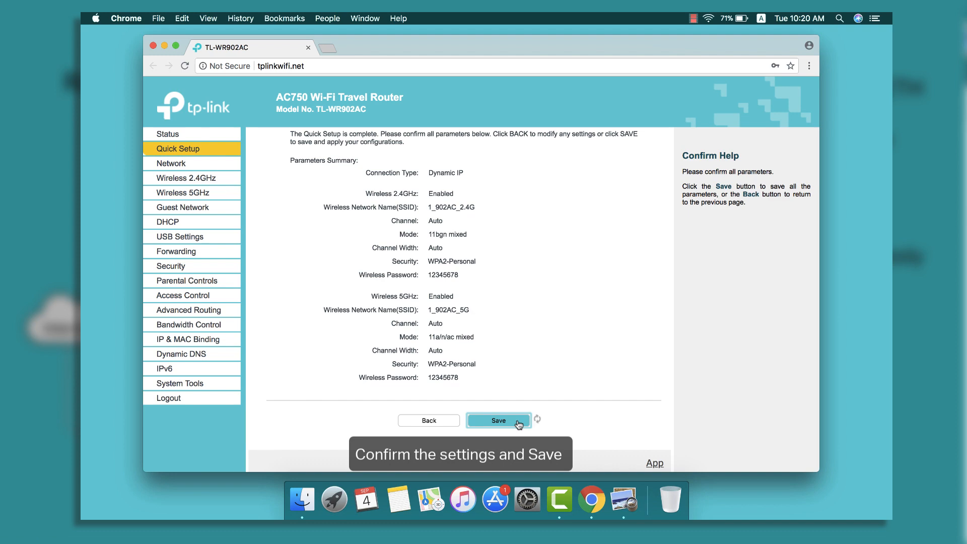
pyautogui.click(165, 45)
# Join the Mac to 1_902AC_2.4G from the menu-bar Wi-Fi list using its password
pyautogui.click(708, 19)
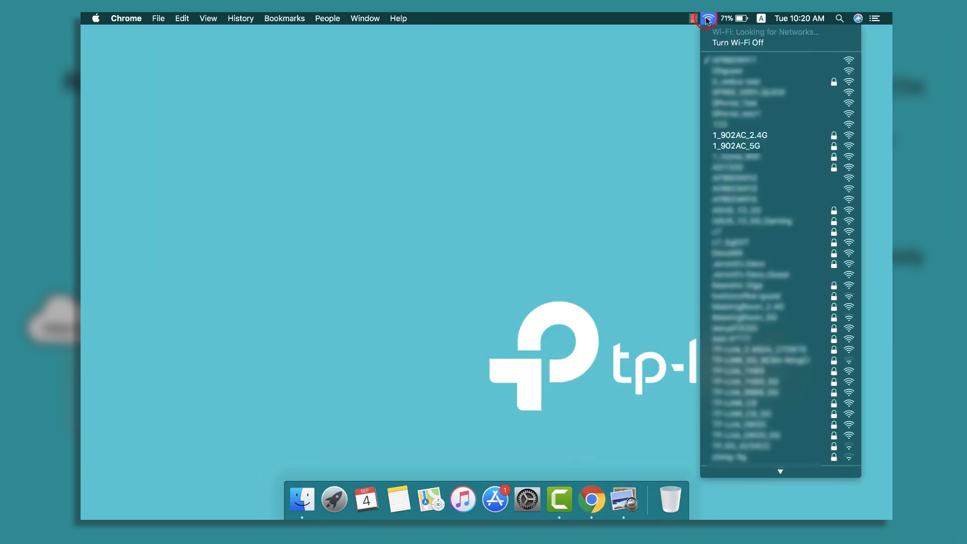
pyautogui.click(805, 135)
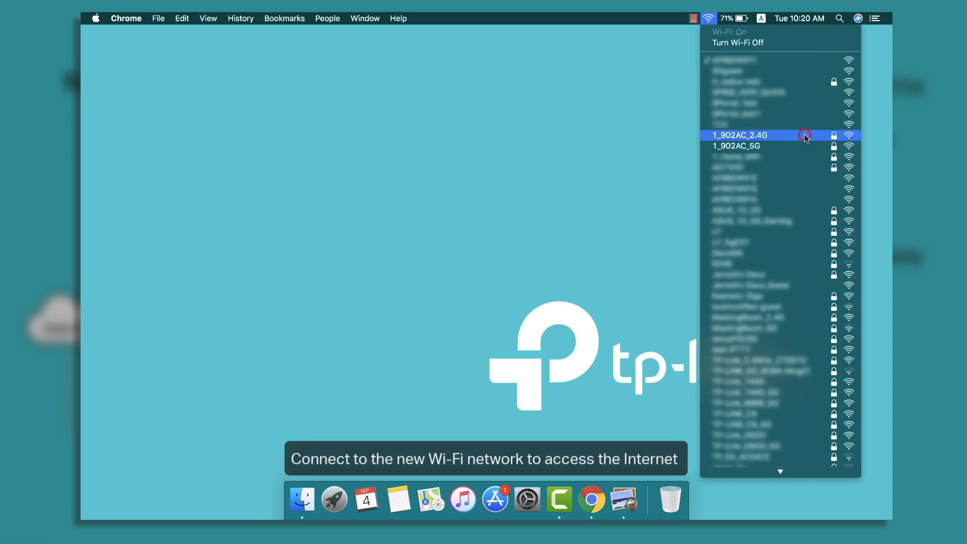
pyautogui.write('•••••')
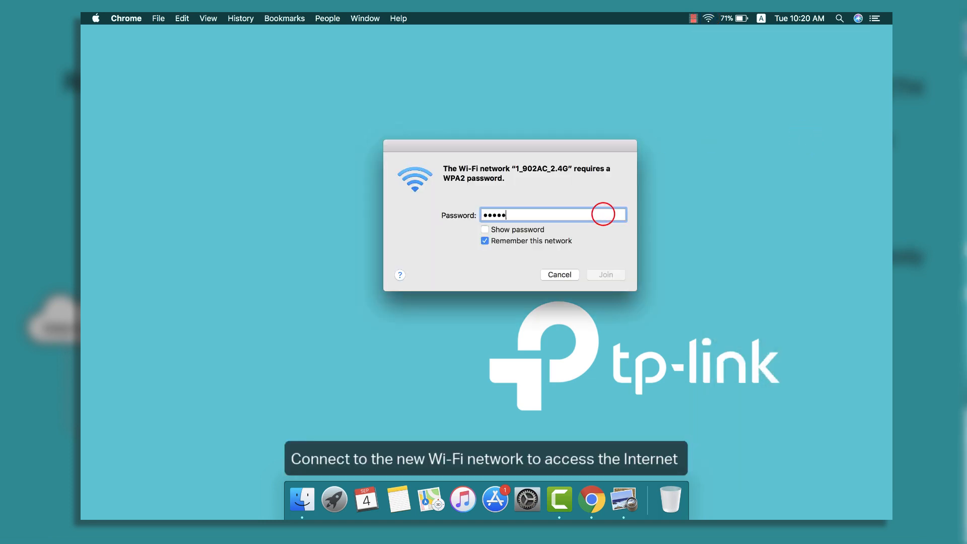
pyautogui.write('•••')
pyautogui.click(622, 274)
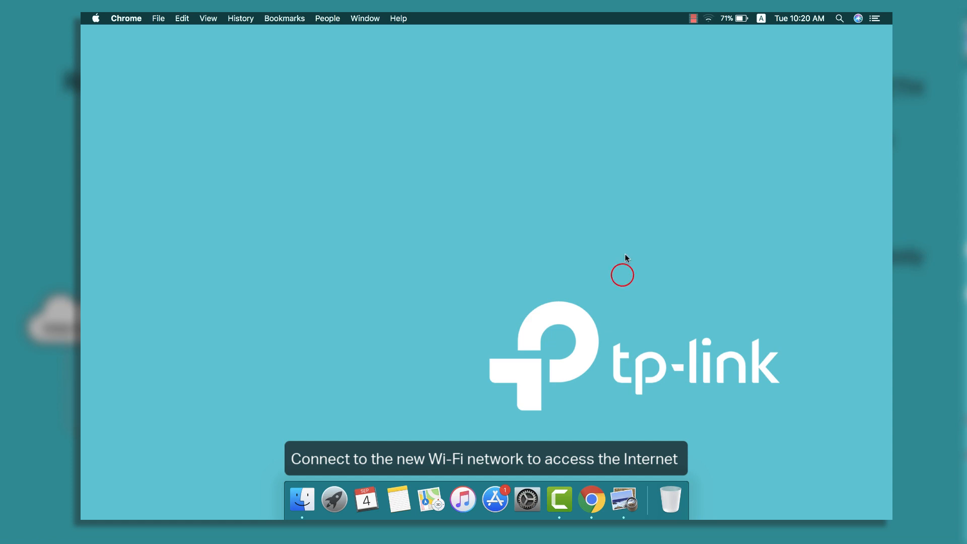
# Load tp-link.com in a new Chrome tab to test the internet connection
pyautogui.click(592, 499)
pyautogui.click(327, 48)
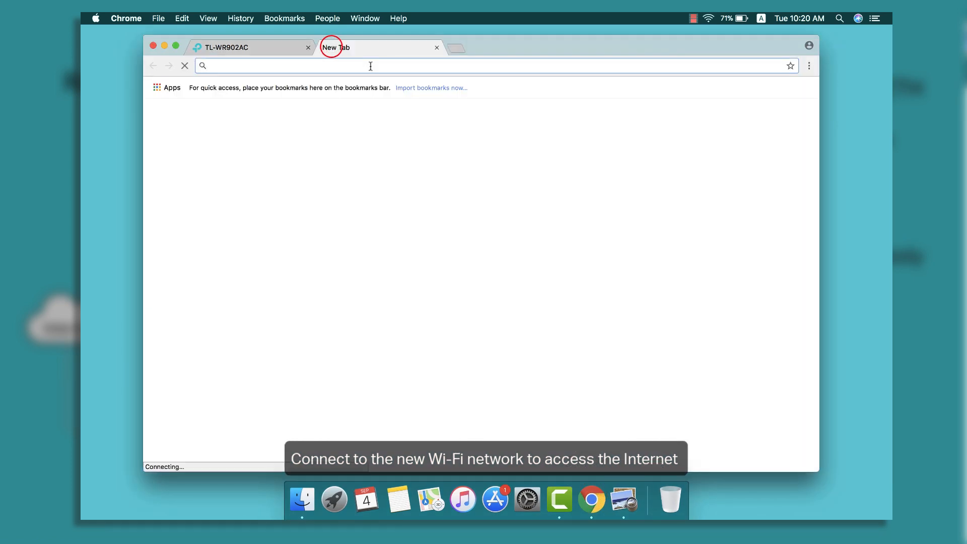
pyautogui.write('tp-link.com')
pyautogui.press('Return')
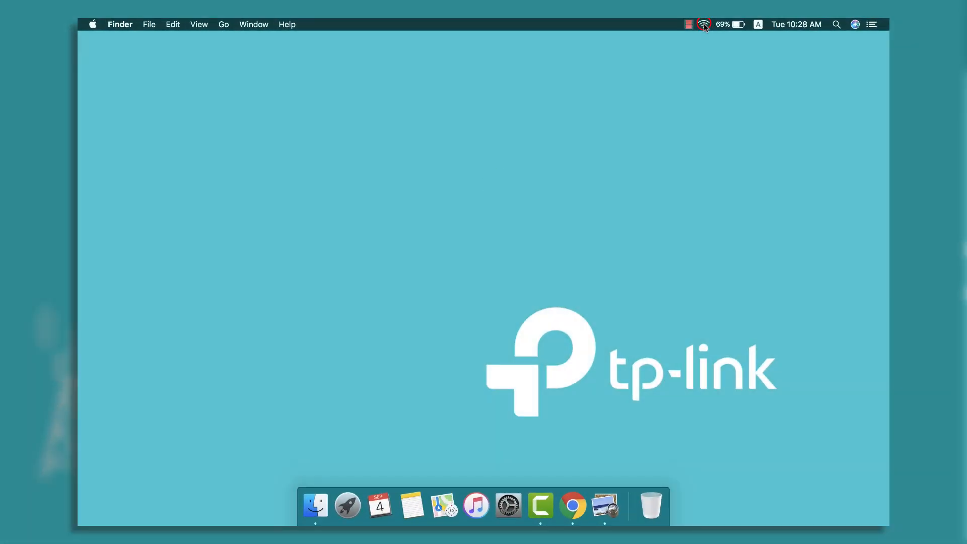
# Connect the Mac to the router's default TP-Link_D6DD network with its Wi-Fi password
pyautogui.click(704, 24)
pyautogui.scroll(-3, 741, 226)
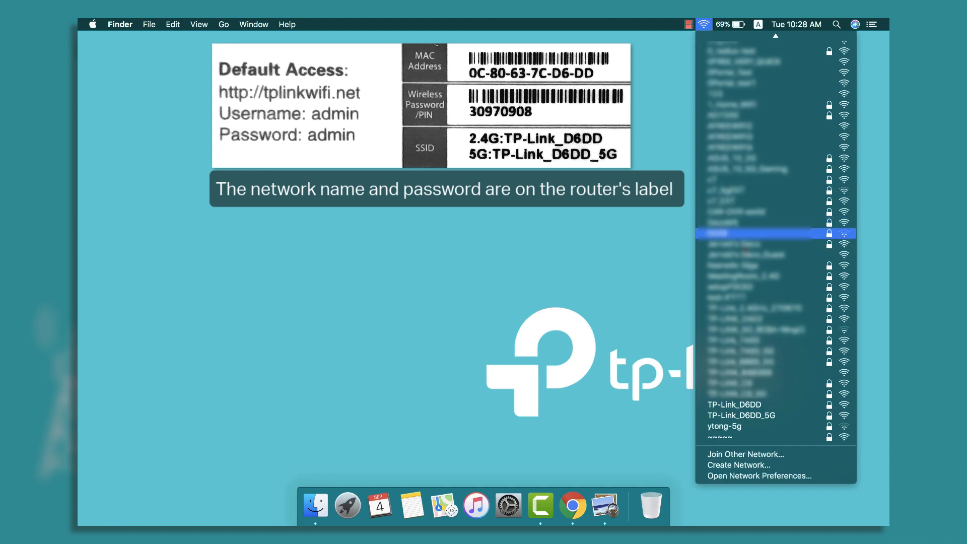
pyautogui.click(786, 405)
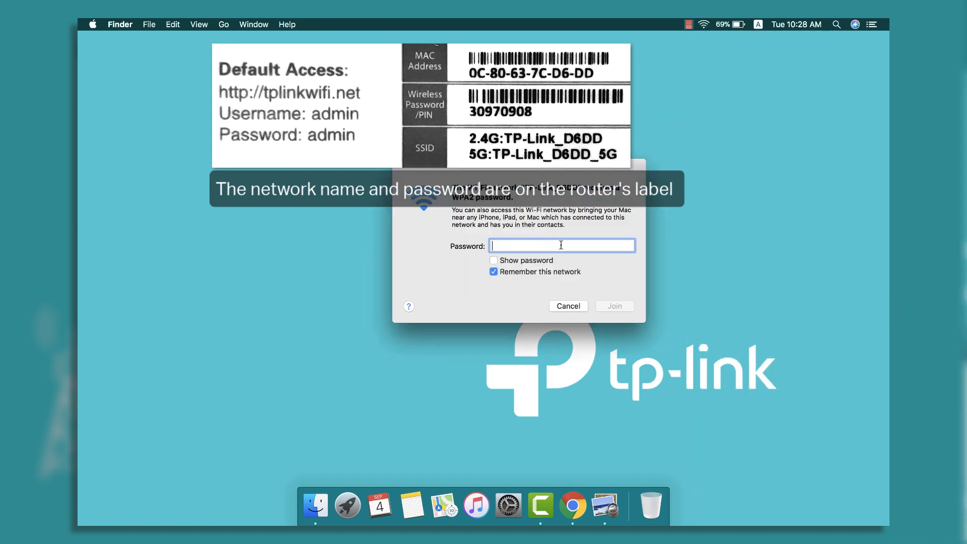
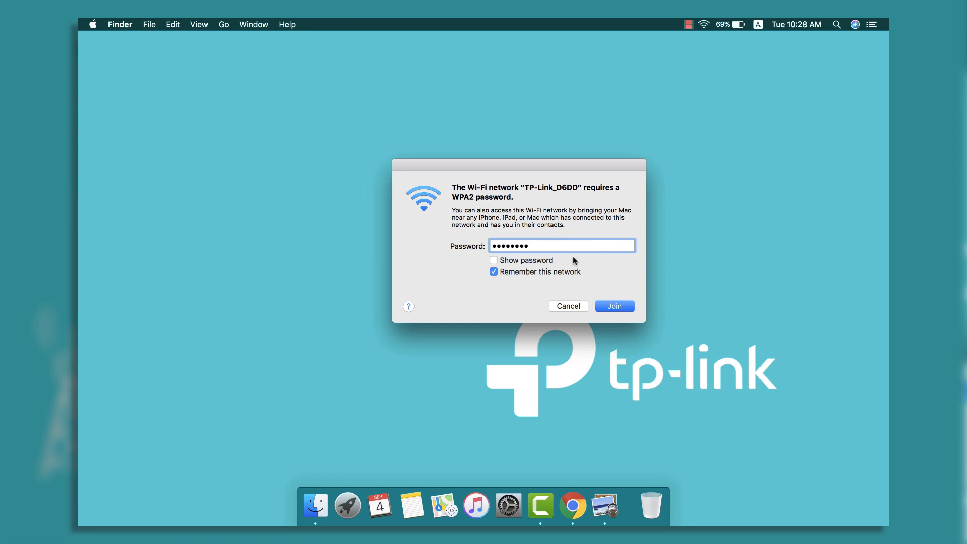
pyautogui.click(614, 307)
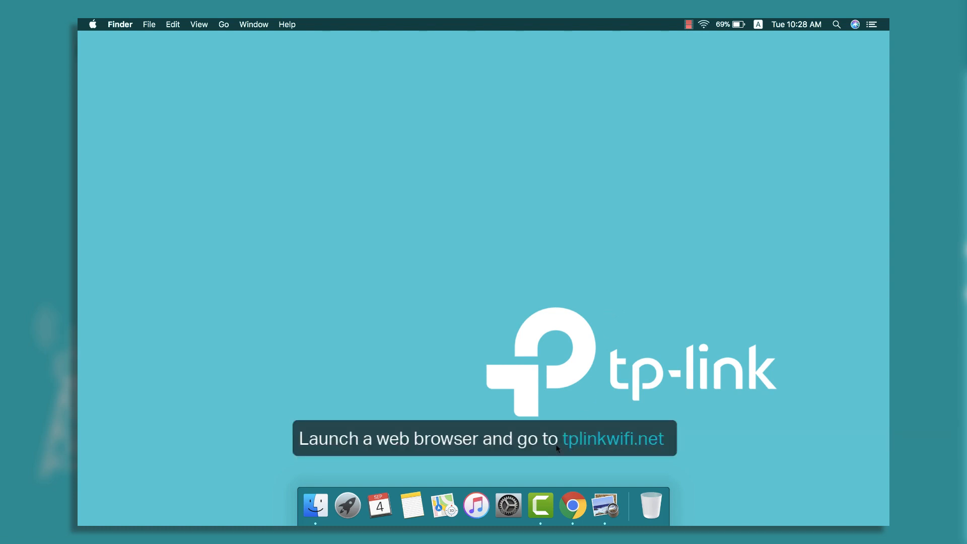
# Reopen Chrome, load tplinkwifi.net, and log in with the default administrator username and password
pyautogui.click(575, 500)
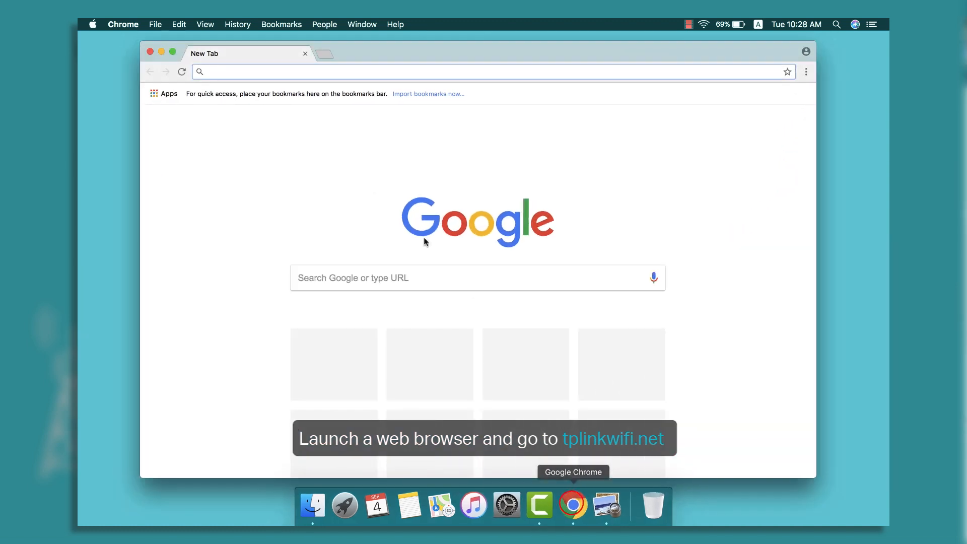
pyautogui.click(385, 73)
pyautogui.write('tp')
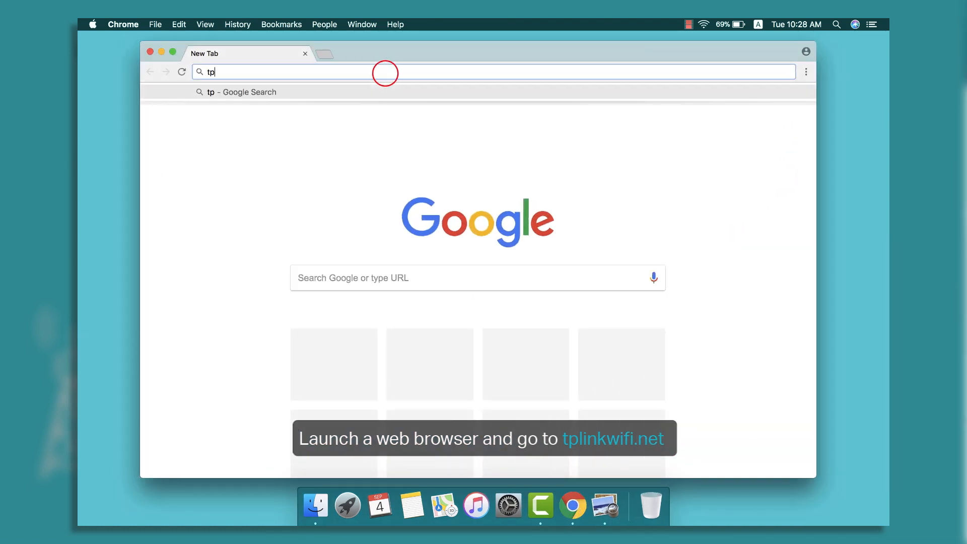
pyautogui.write('linkwifi.net')
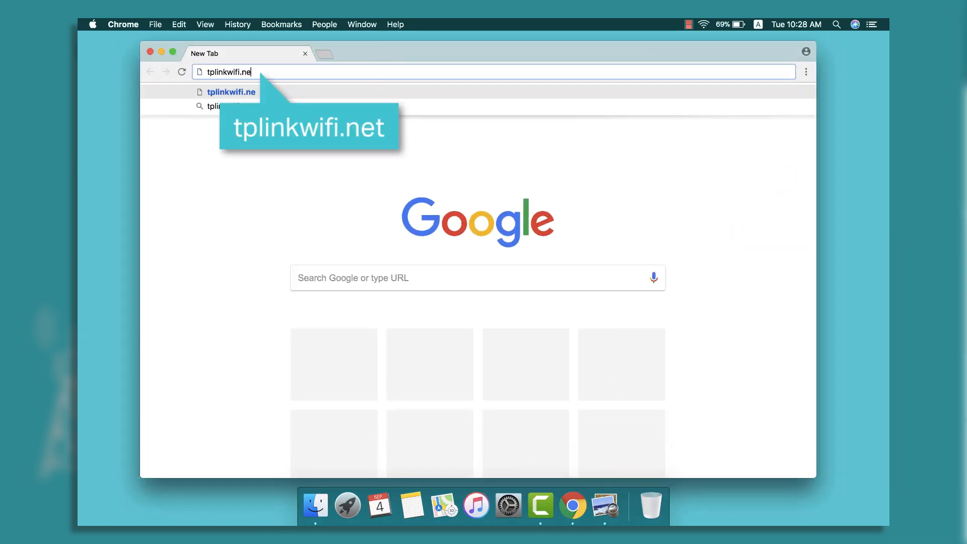
pyautogui.press('Return')
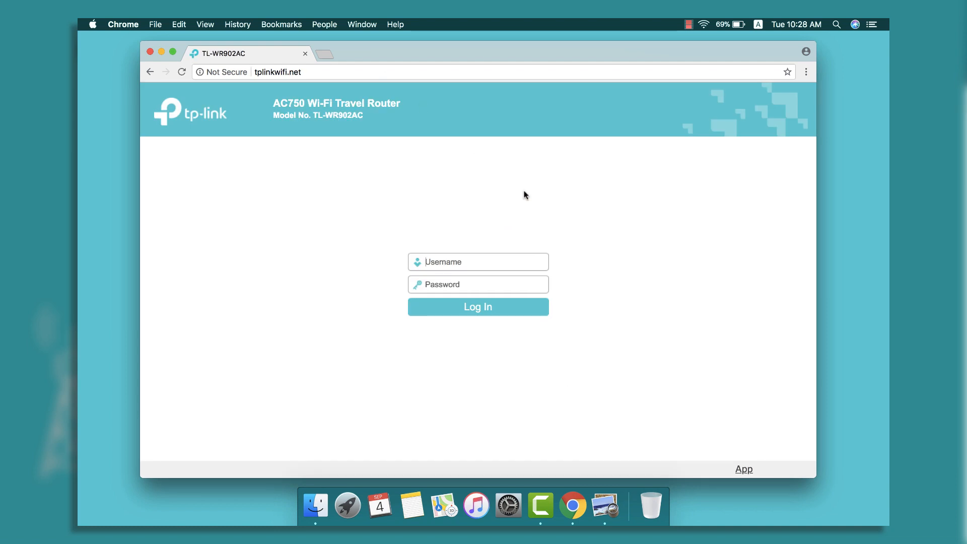
pyautogui.press('Tab')
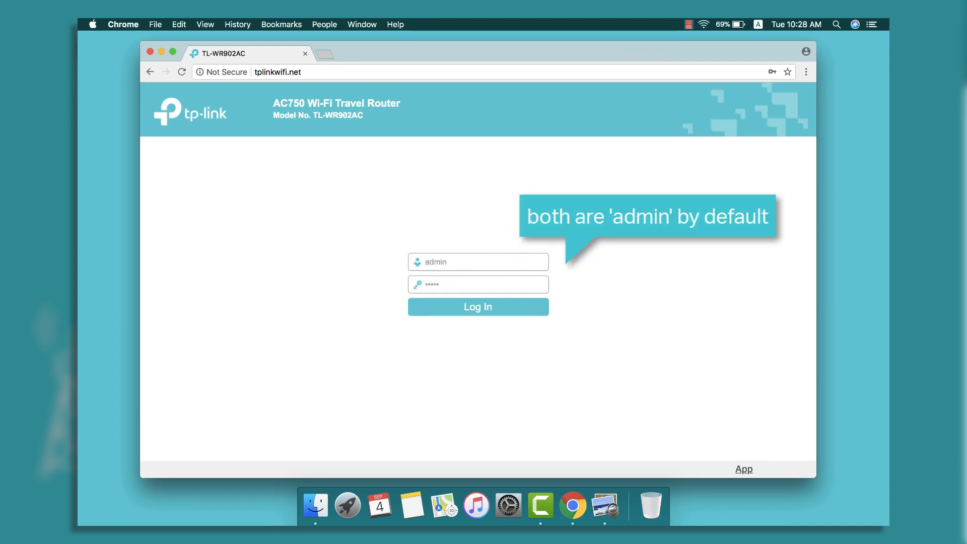
pyautogui.press('Return')
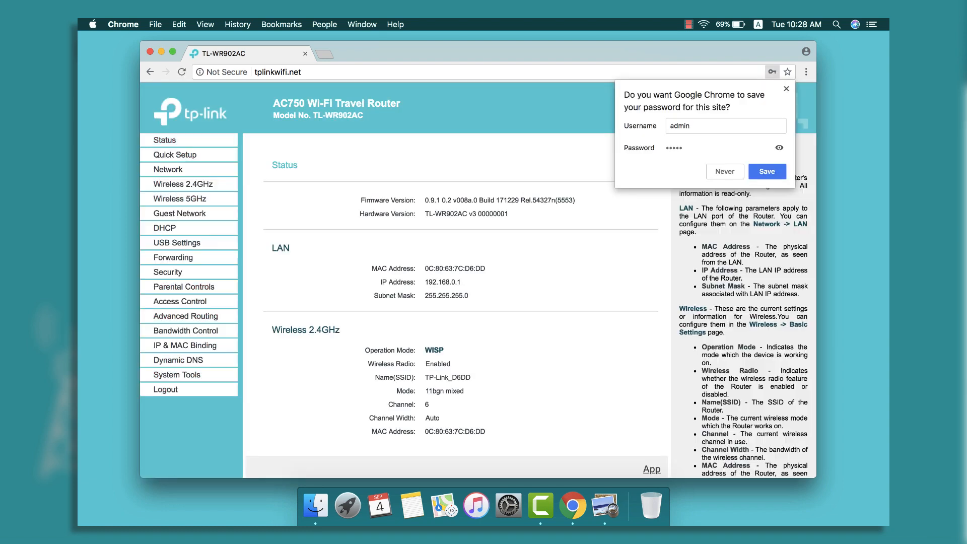
# Run Quick Setup with Dynamic IP and pick 1_Home_WiFi from the AP List as the host network
pyautogui.click(786, 88)
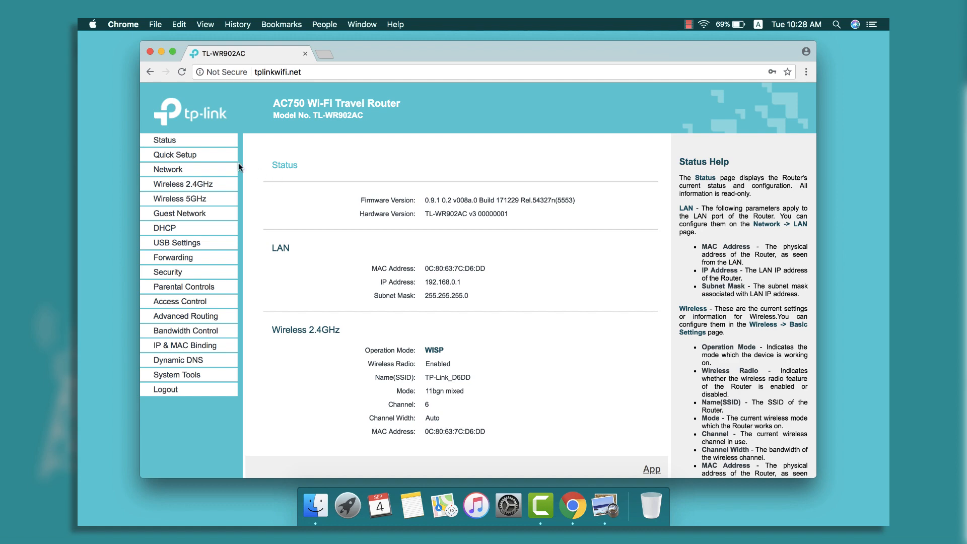
pyautogui.click(205, 158)
pyautogui.click(513, 271)
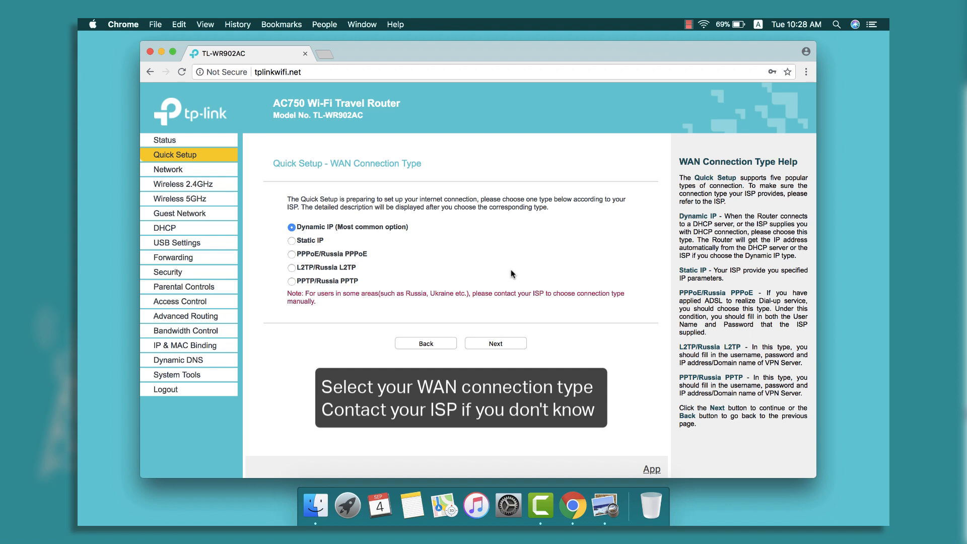
pyautogui.click(510, 345)
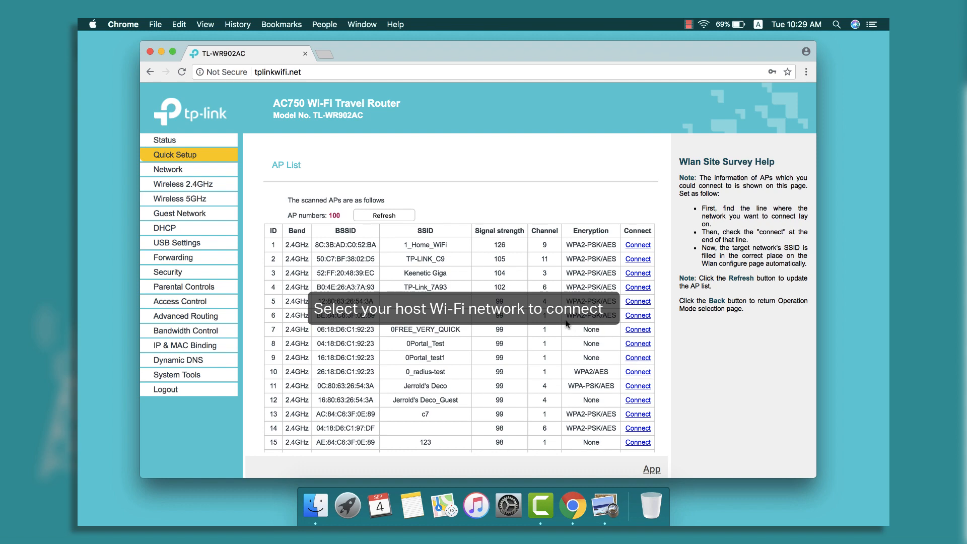
pyautogui.click(649, 246)
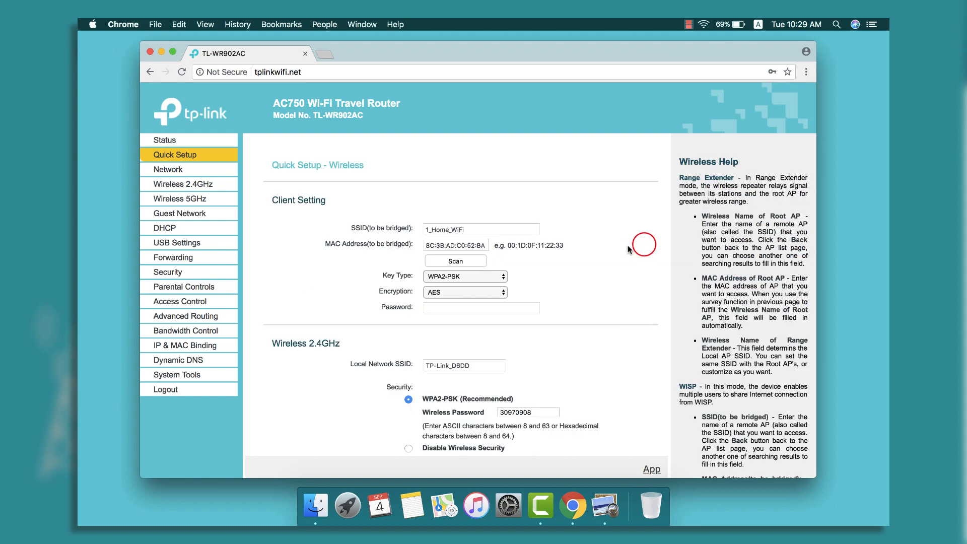
# Enter the host Wi-Fi network's password in the Quick Setup form
pyautogui.scroll(-1, 554, 265)
pyautogui.click(489, 279)
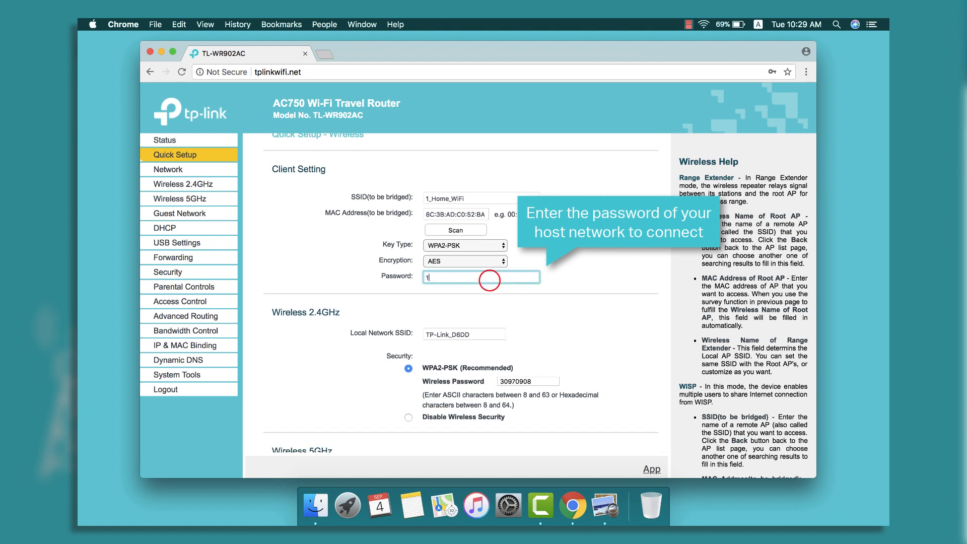
# Rename the 2.4GHz network to 1_902AC_2.4G and give it a new Wi-Fi password
pyautogui.scroll(-5, 579, 285)
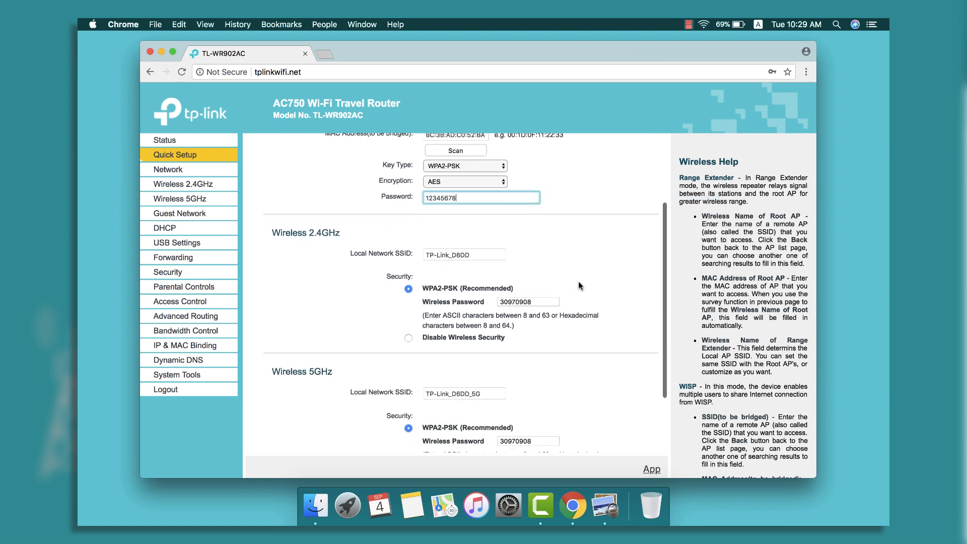
pyautogui.click(474, 203)
pyautogui.tripleClick(460, 202)
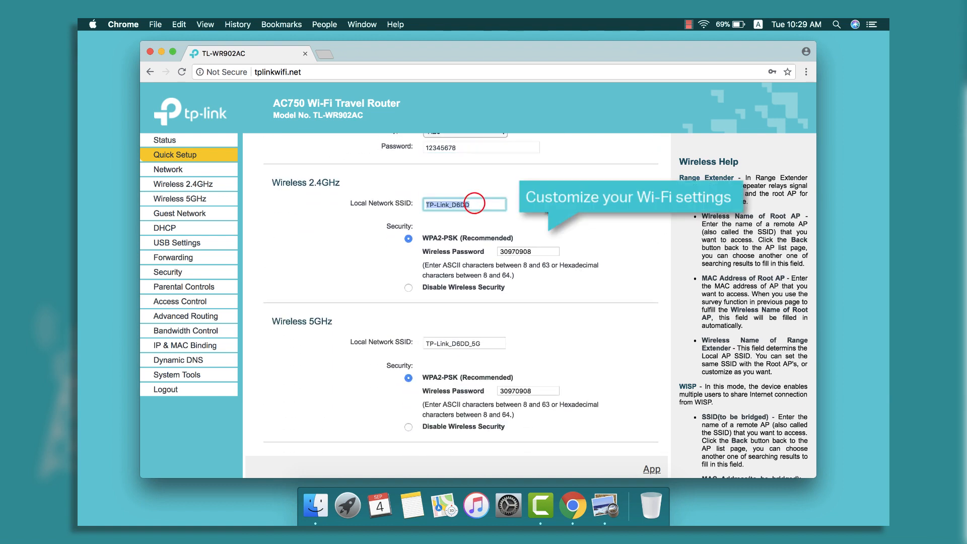
pyautogui.write('1_902AC_2.4G')
pyautogui.doubleClick(539, 252)
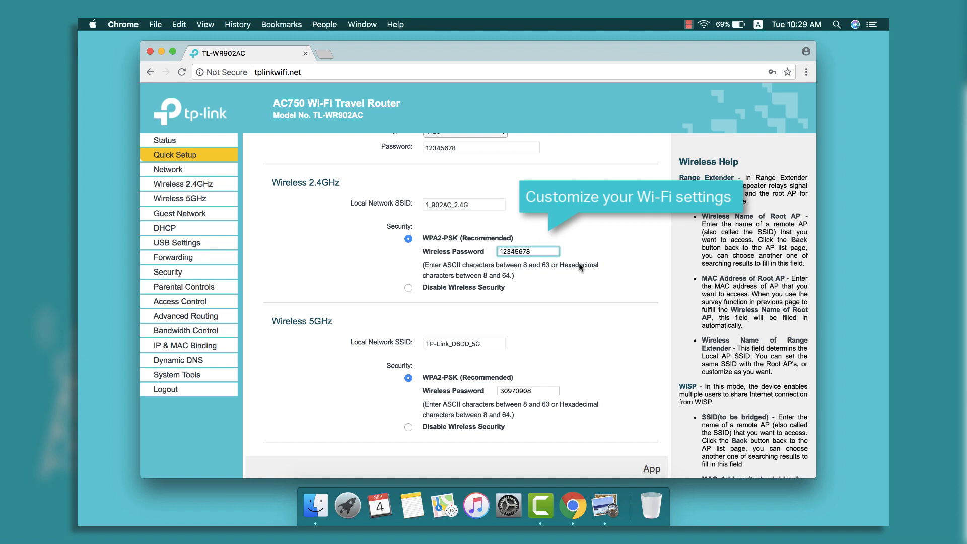
# Rename the 5GHz network to 1_902AC_5G and give it a new Wi-Fi password
pyautogui.tripleClick(484, 343)
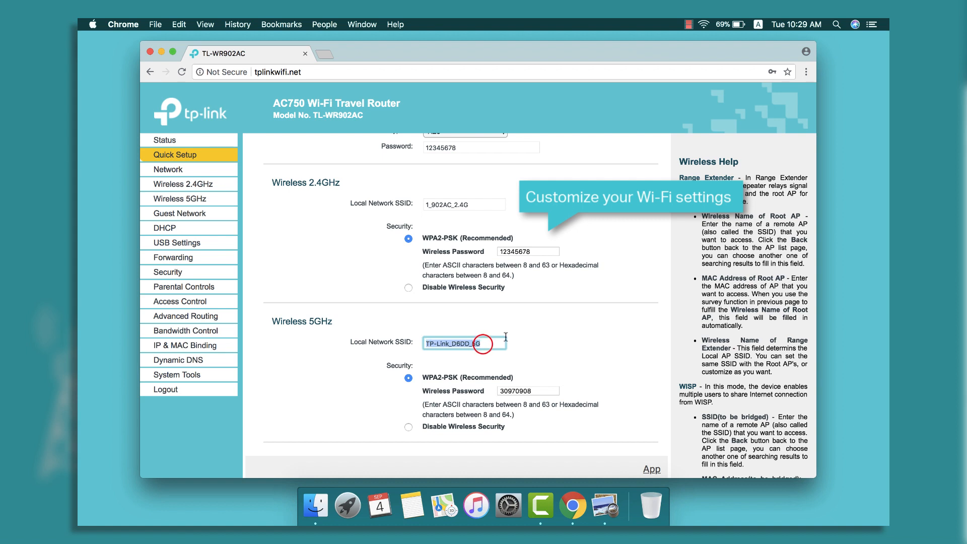
pyautogui.write('1_902AC-')
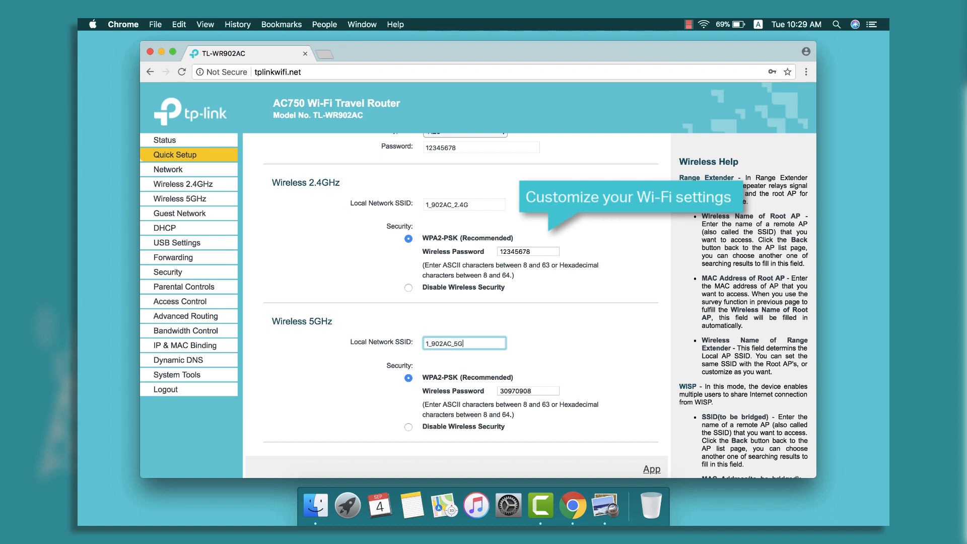
pyautogui.doubleClick(540, 387)
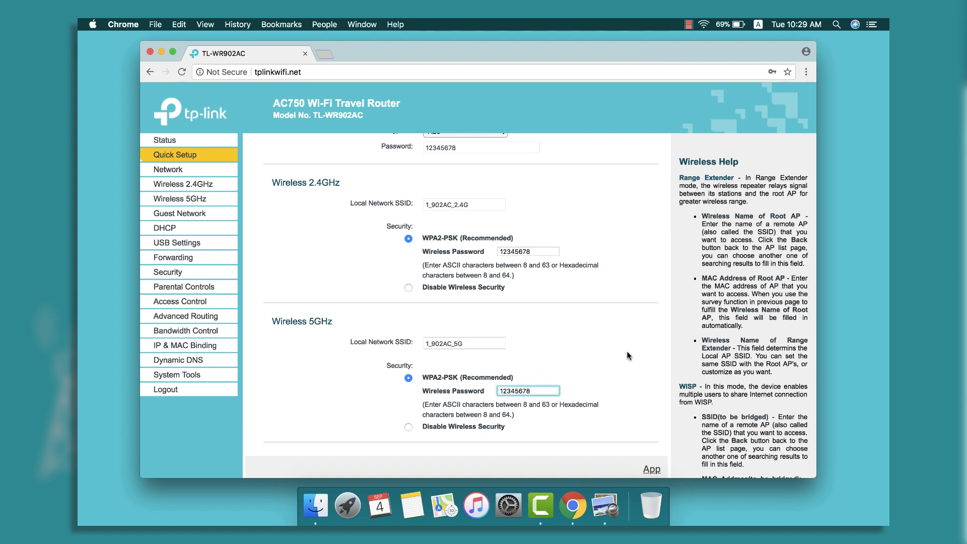
pyautogui.scroll(-1, 608, 353)
pyautogui.click(608, 348)
# Review the WISP-mode summary for both bands, apply it with Finish, and close Chrome
pyautogui.click(499, 426)
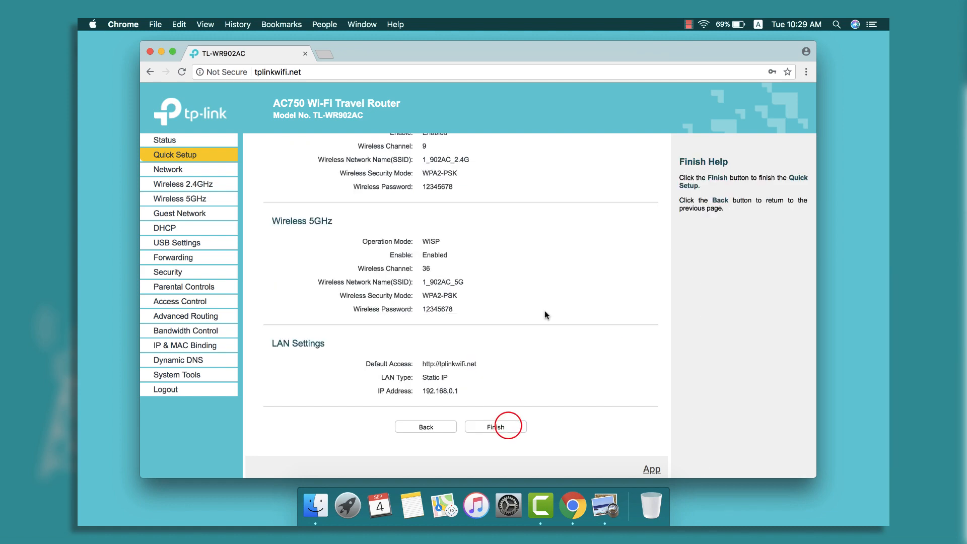
pyautogui.scroll(5, 545, 310)
pyautogui.scroll(1, 544, 312)
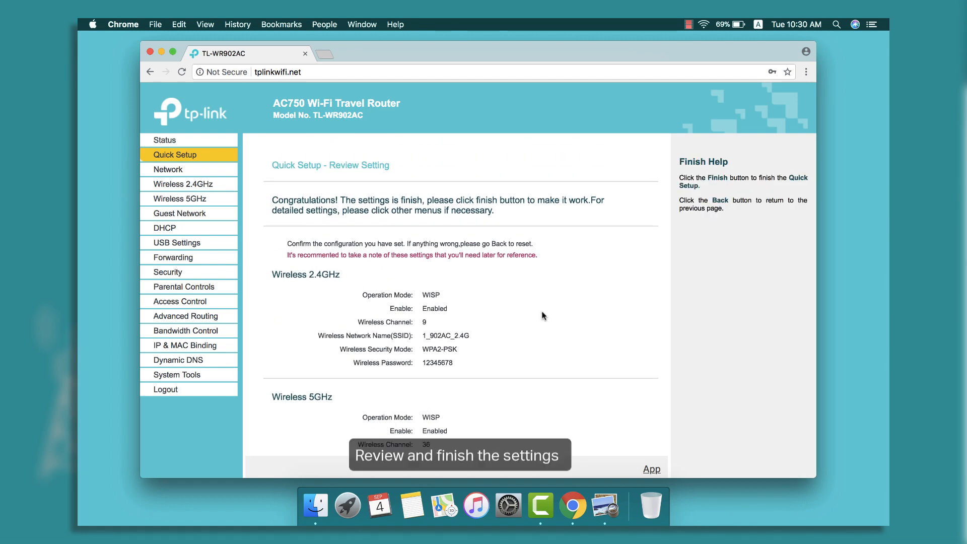
pyautogui.scroll(-3, 543, 316)
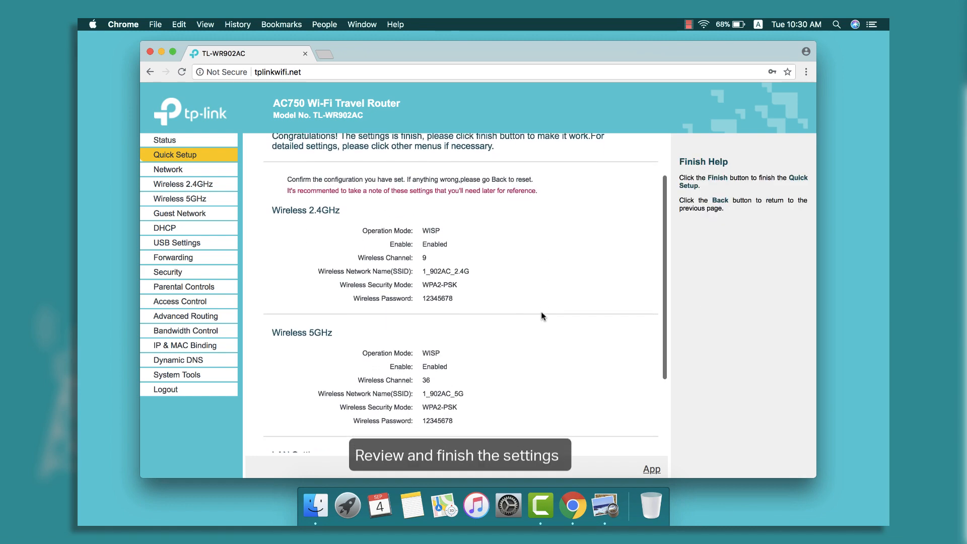
pyautogui.scroll(-4, 541, 316)
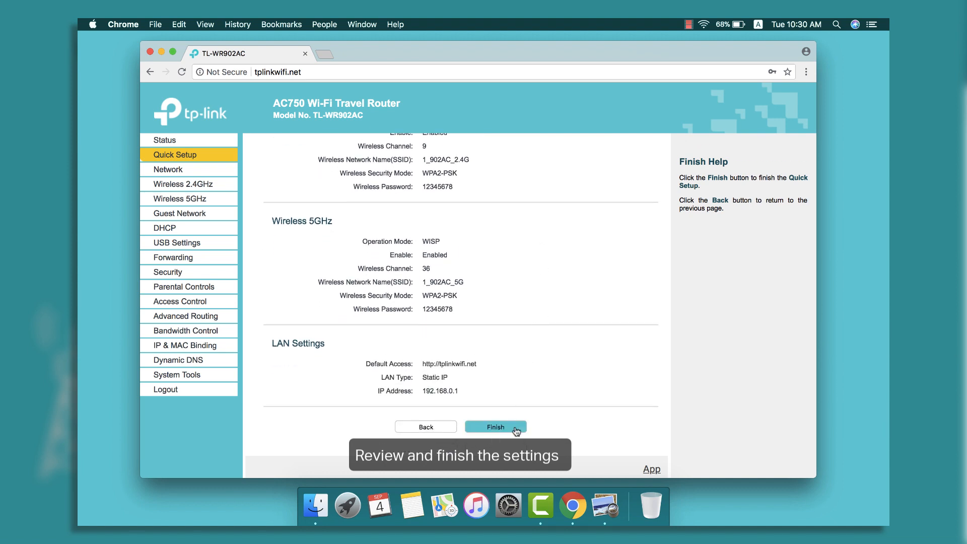
pyautogui.click(515, 429)
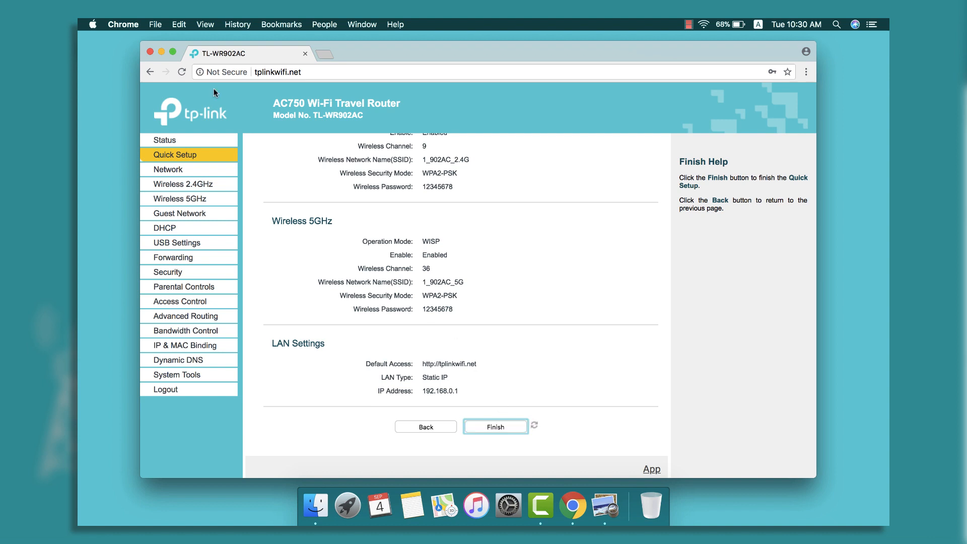
pyautogui.click(151, 53)
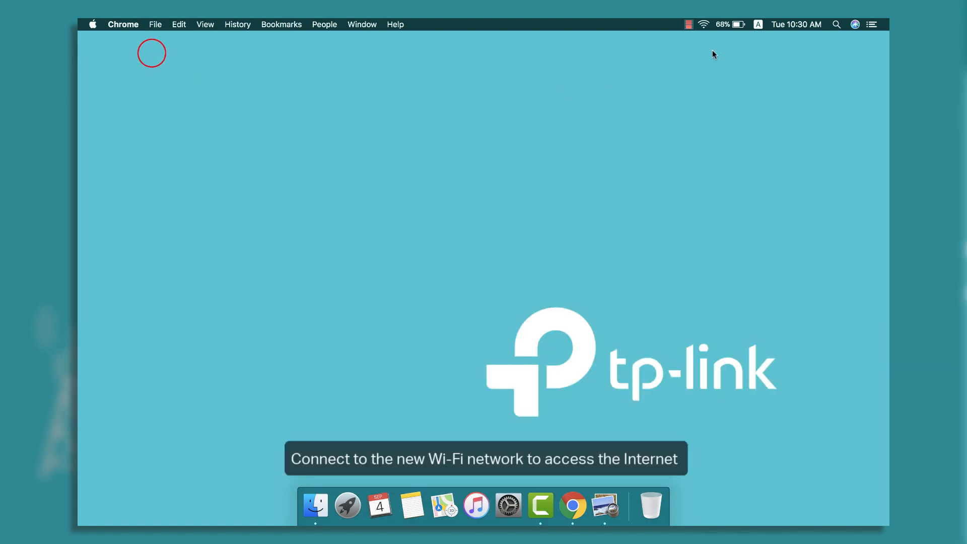
# Join the Mac to 1_902AC_2.4G from the Wi-Fi menu using its new password
pyautogui.click(705, 25)
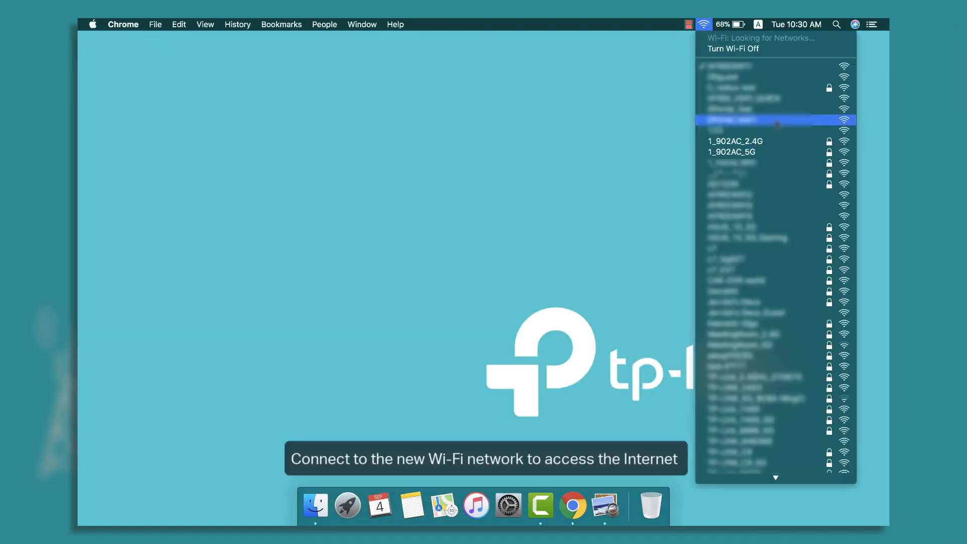
pyautogui.click(774, 142)
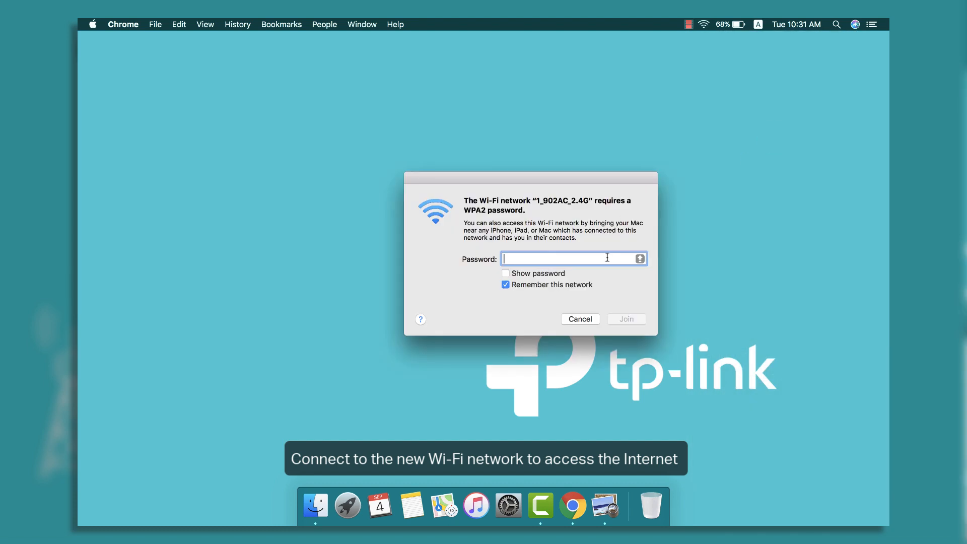
pyautogui.write('xxxxxxxx')
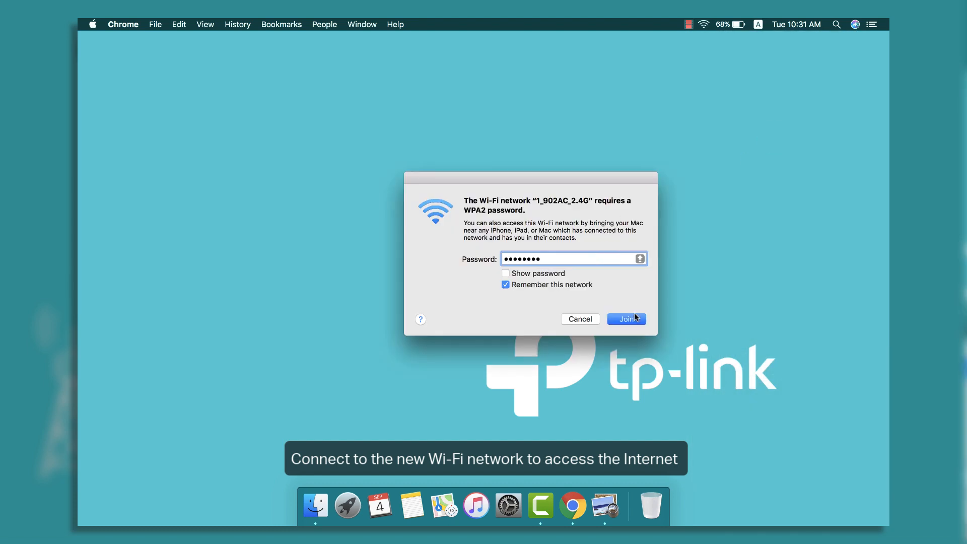
pyautogui.click(635, 317)
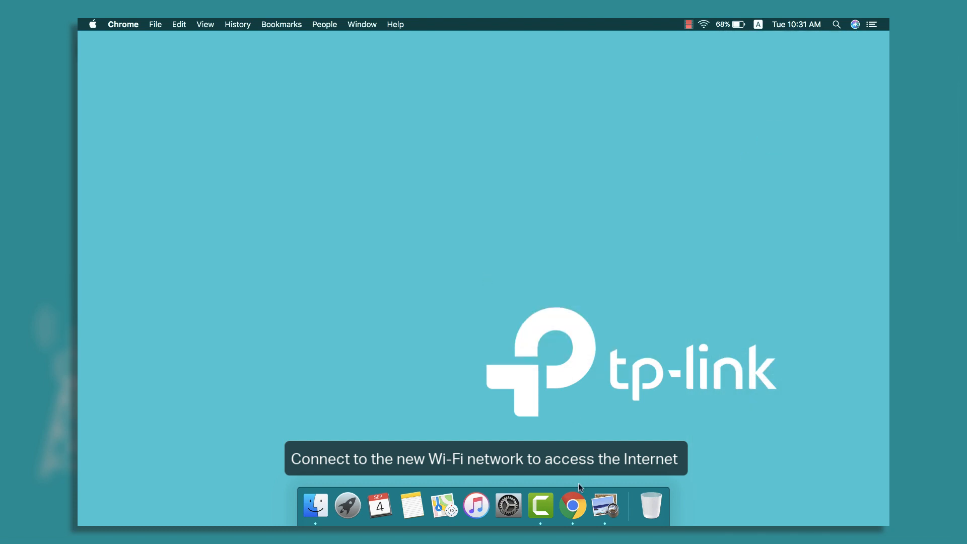
# Relaunch Chrome and load tp-link.com/en to test internet access
pyautogui.click(574, 504)
pyautogui.click(359, 71)
pyautogui.write('tp-')
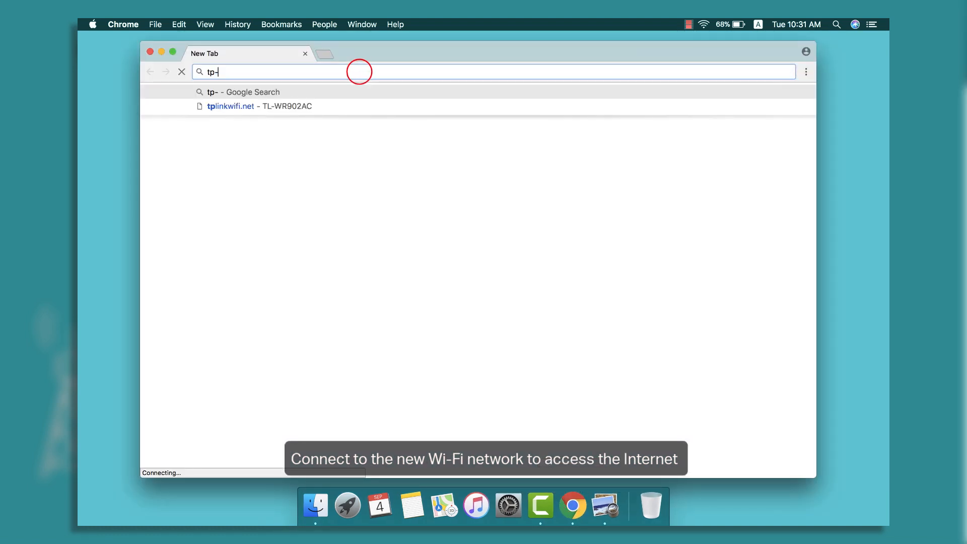
pyautogui.write('link.com/en')
pyautogui.press('Return')
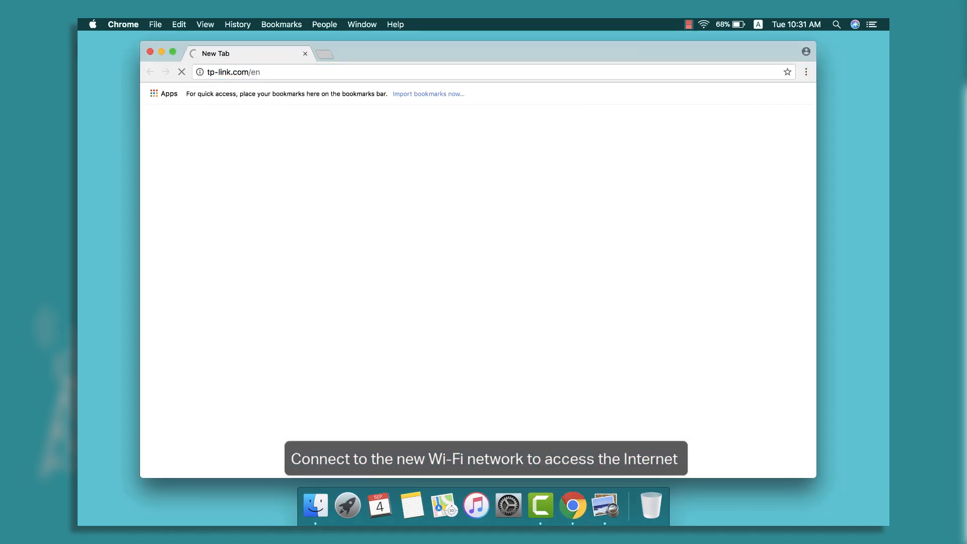
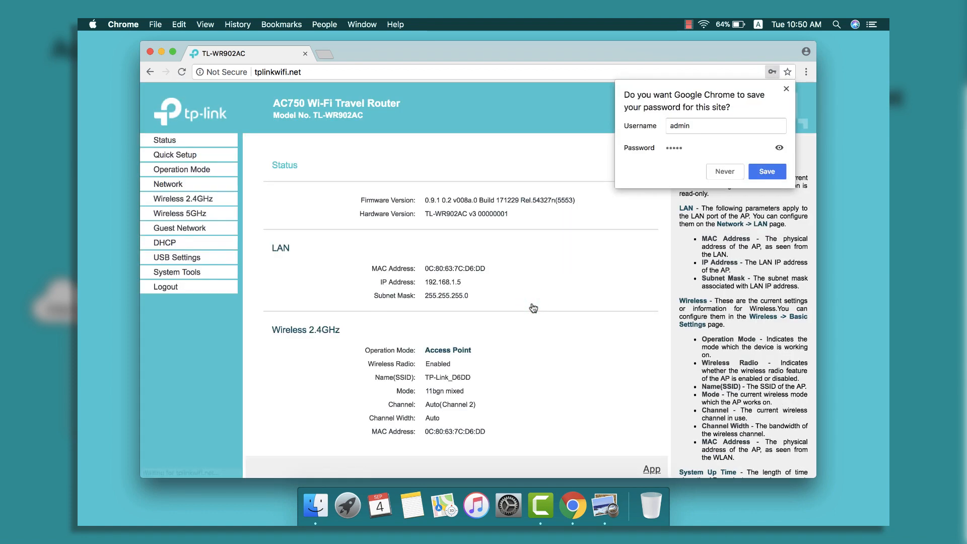
# Decline Chrome's offer to save the router login and launch the Quick Setup wizard
pyautogui.click(786, 89)
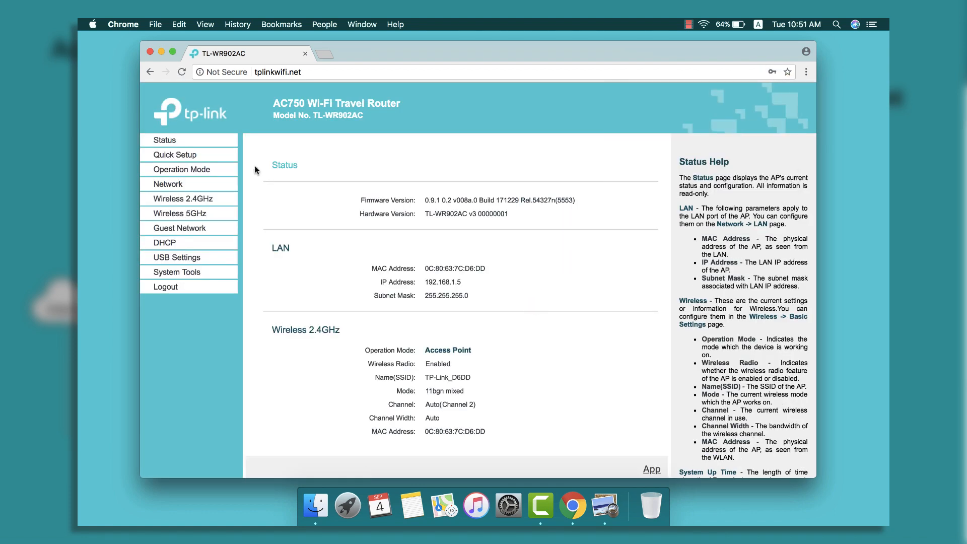
pyautogui.click(196, 154)
# Choose Access Point mode and rename the 2.4 GHz network 1_902AC_2.4G with a new password
pyautogui.click(512, 268)
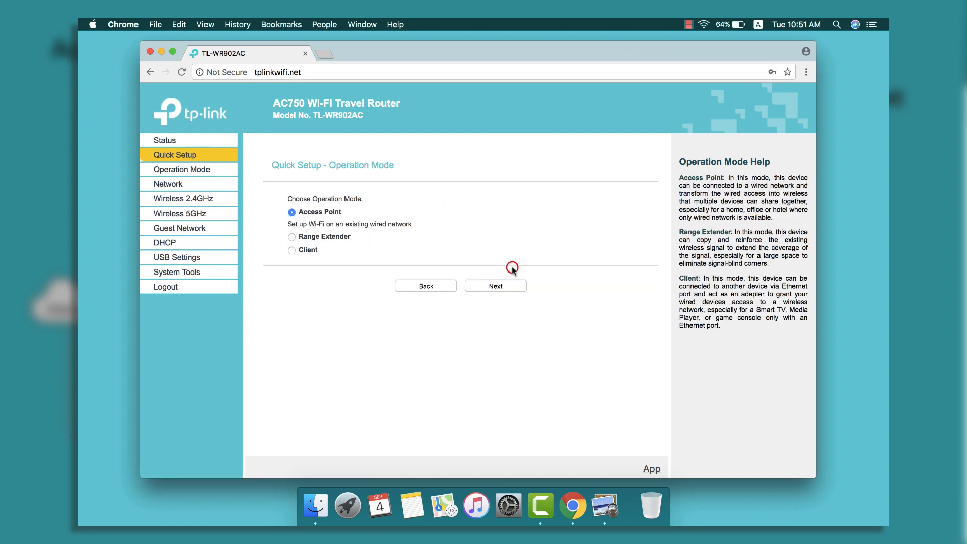
pyautogui.click(292, 212)
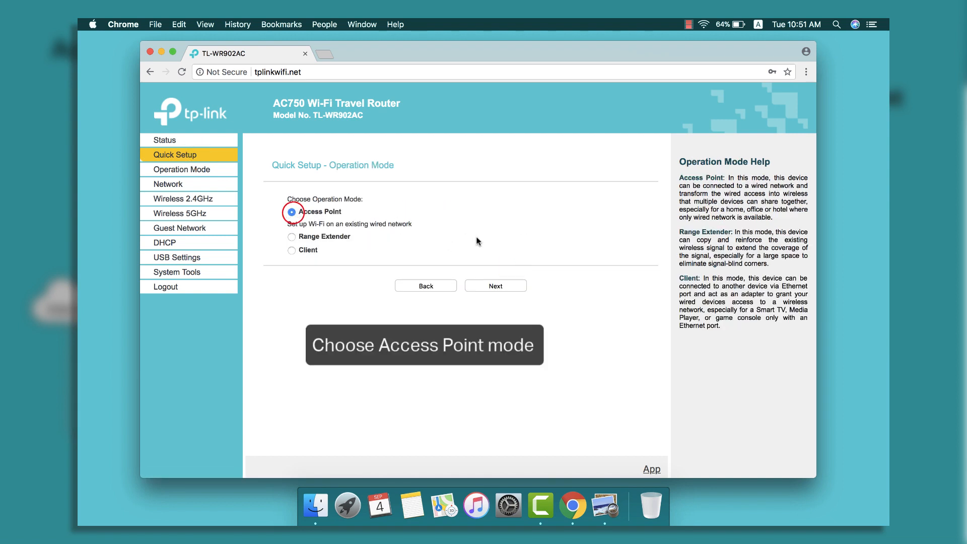
pyautogui.click(509, 285)
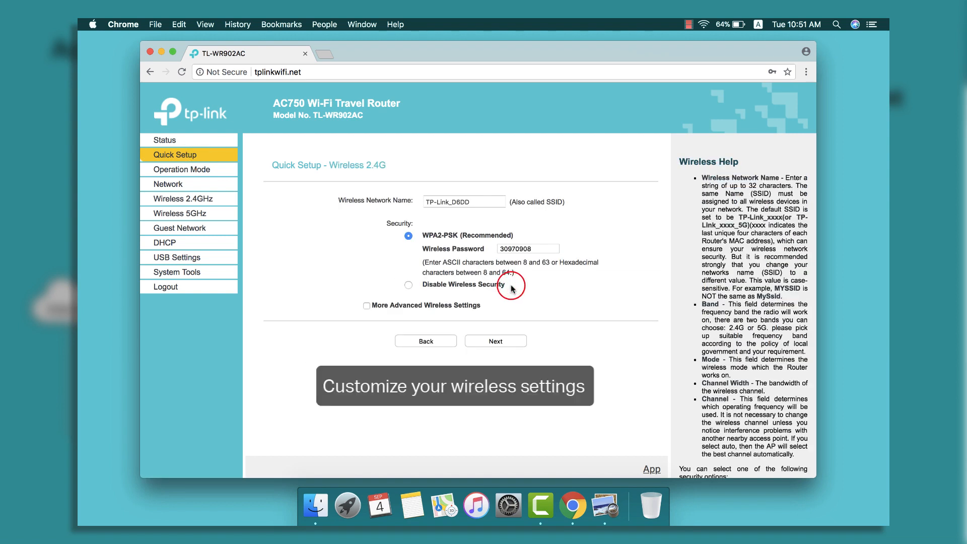
pyautogui.tripleClick(482, 201)
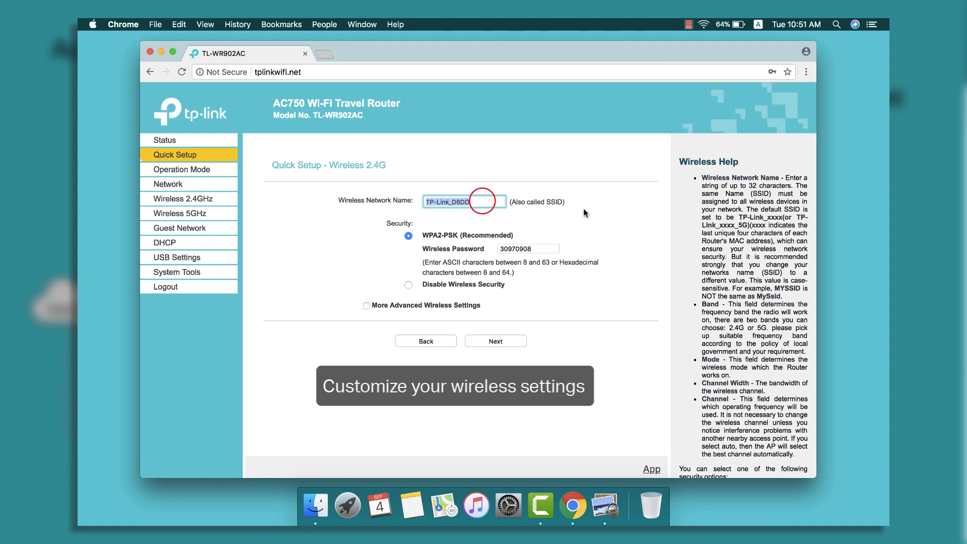
pyautogui.write('1_')
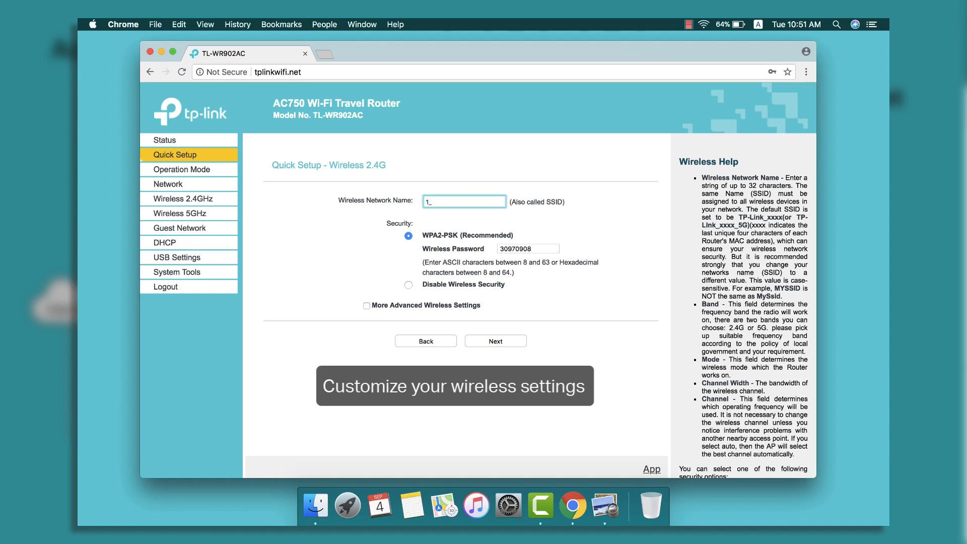
pyautogui.write('902AC_2.4G')
pyautogui.doubleClick(533, 250)
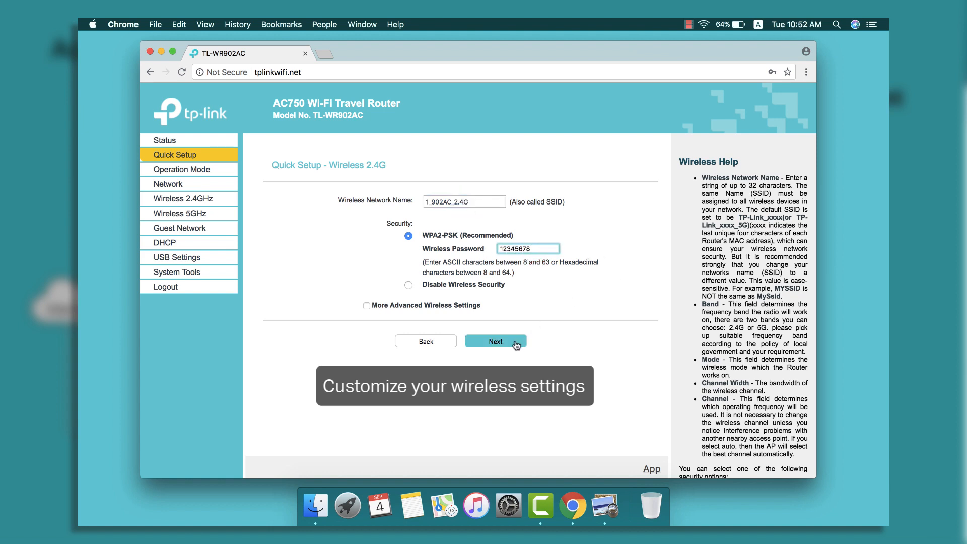
pyautogui.click(516, 345)
# Rename the 5 GHz network 1_902AC_5G with a new password and continue past Network Setting
pyautogui.write('1_902AC_5G')
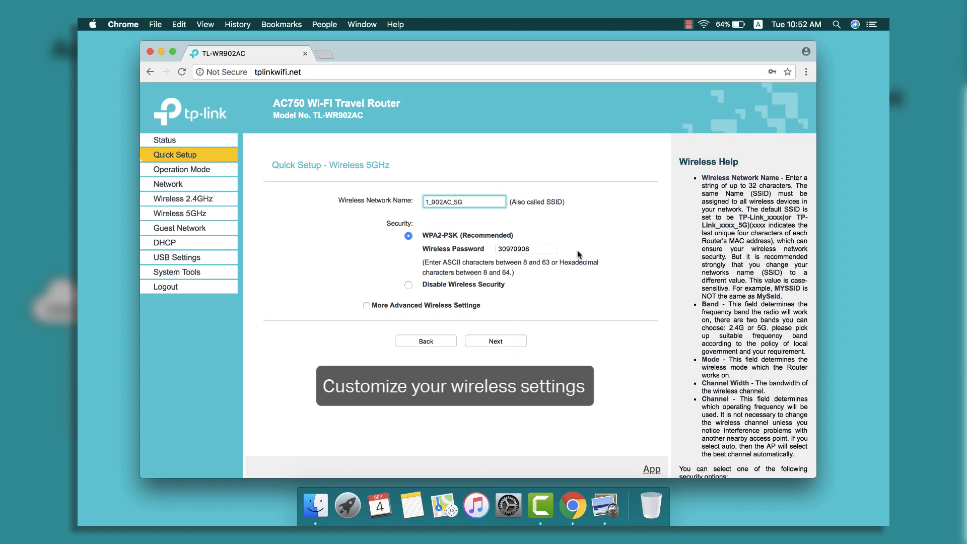
pyautogui.doubleClick(545, 248)
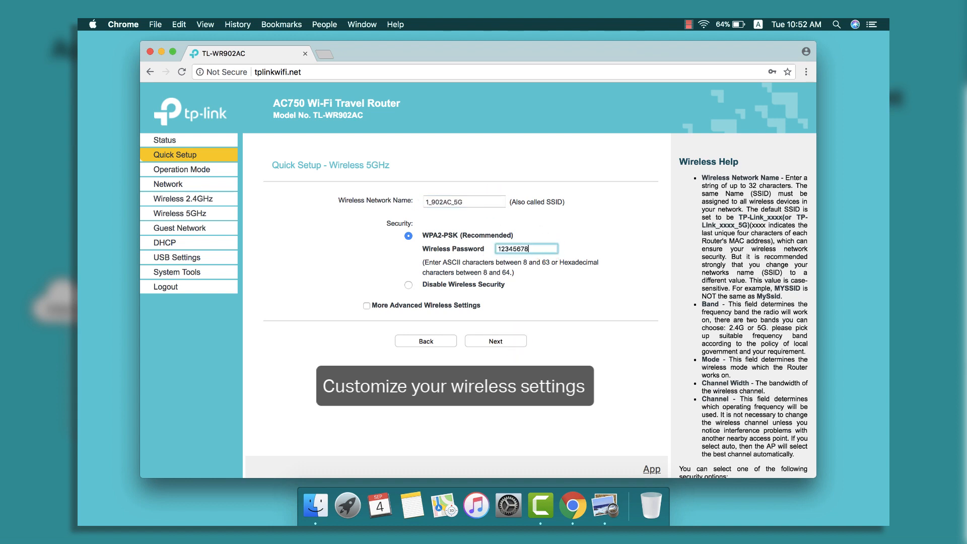
pyautogui.click(564, 308)
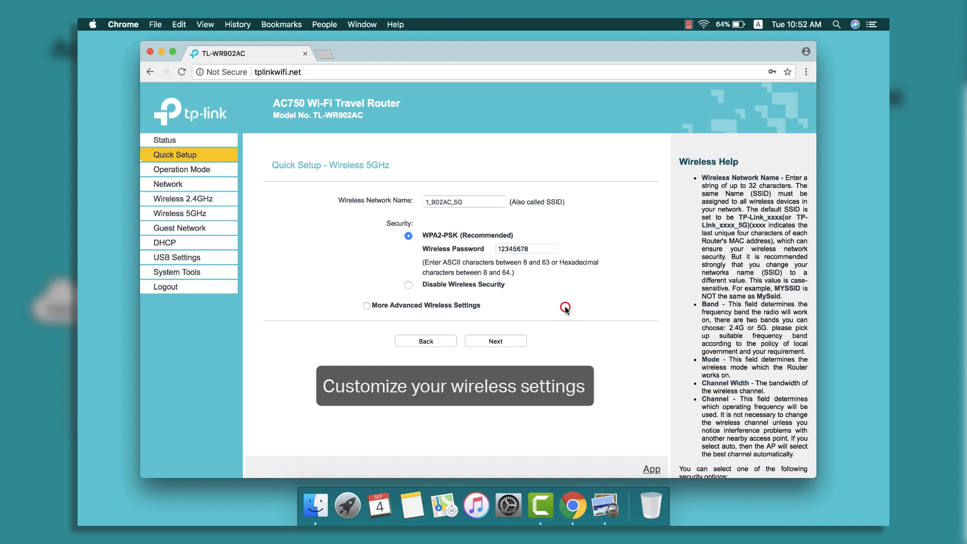
pyautogui.click(510, 346)
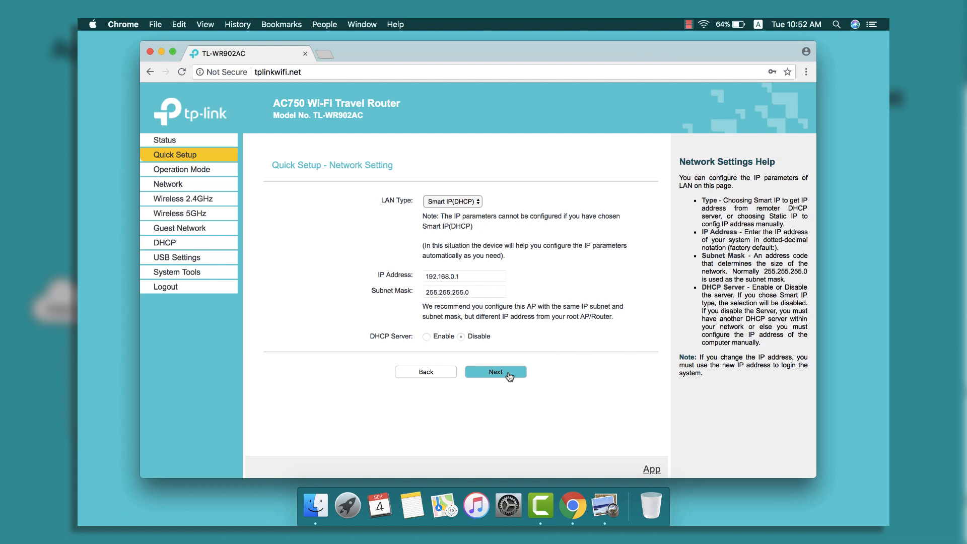
pyautogui.click(508, 373)
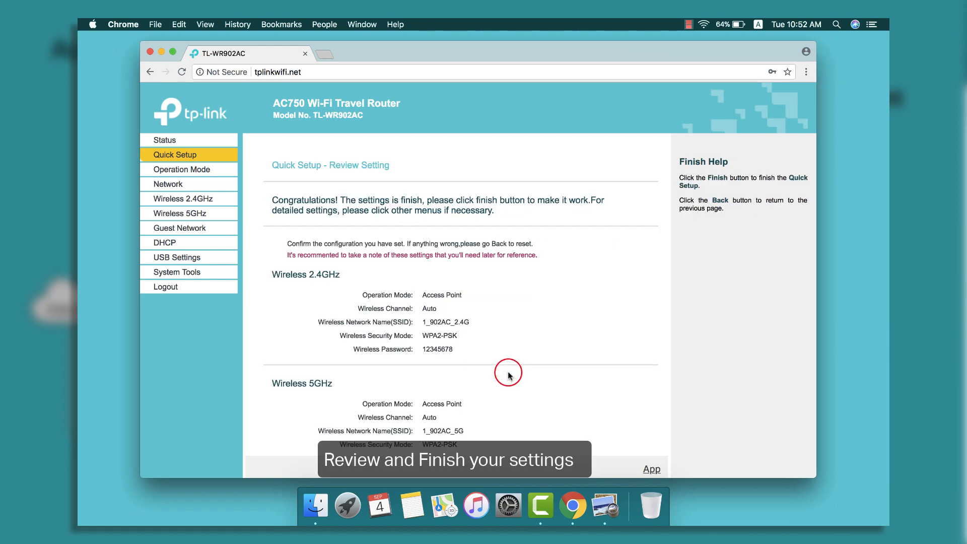
# Scroll through the Access Point review, apply it with Finish, and close Chrome
pyautogui.scroll(-3, 508, 373)
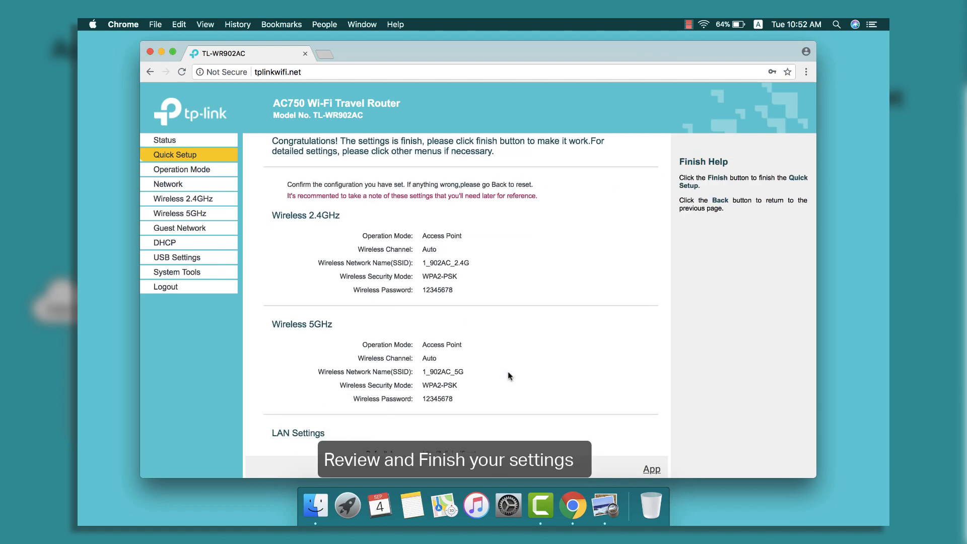
pyautogui.scroll(-4, 508, 375)
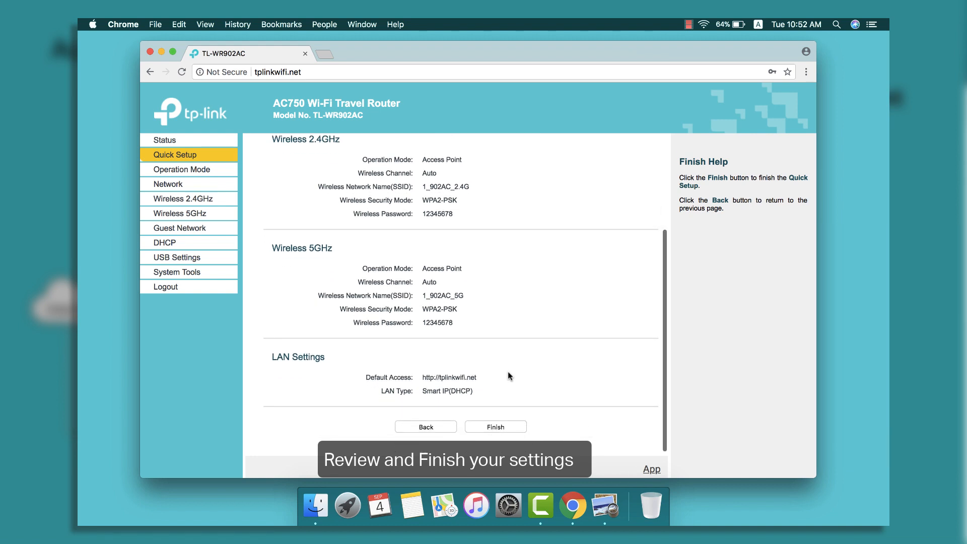
pyautogui.click(516, 429)
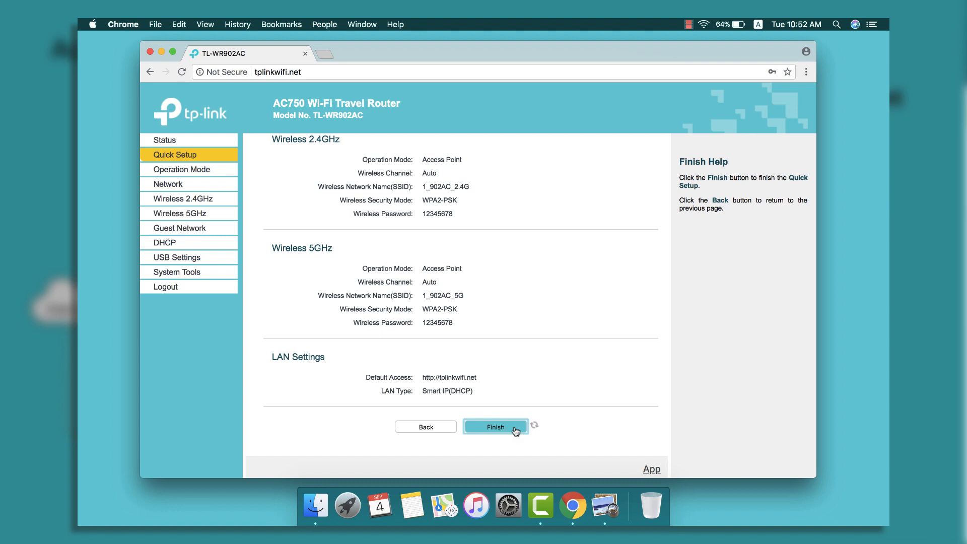
pyautogui.click(150, 52)
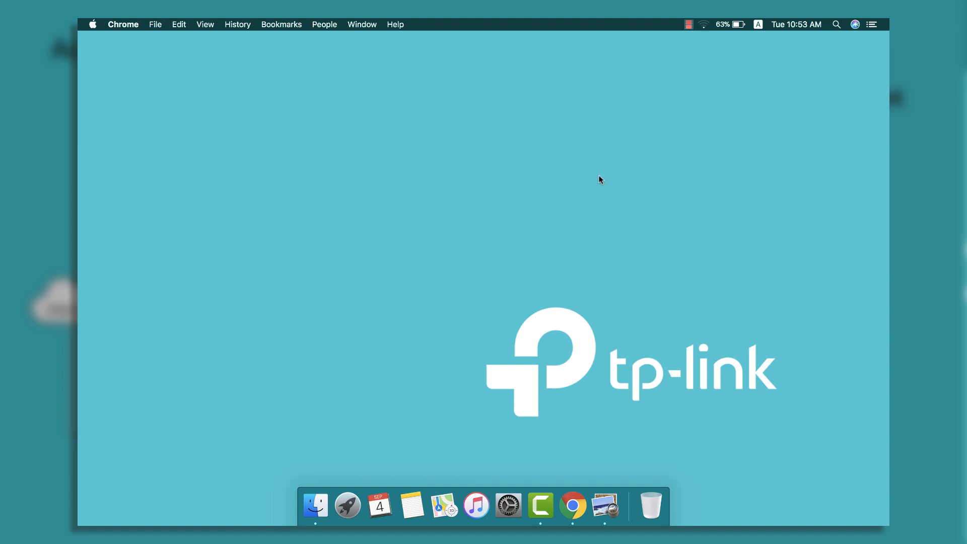
# Join the Mac to 1_902AC_2.4G from the Wi-Fi menu using its password
pyautogui.click(704, 25)
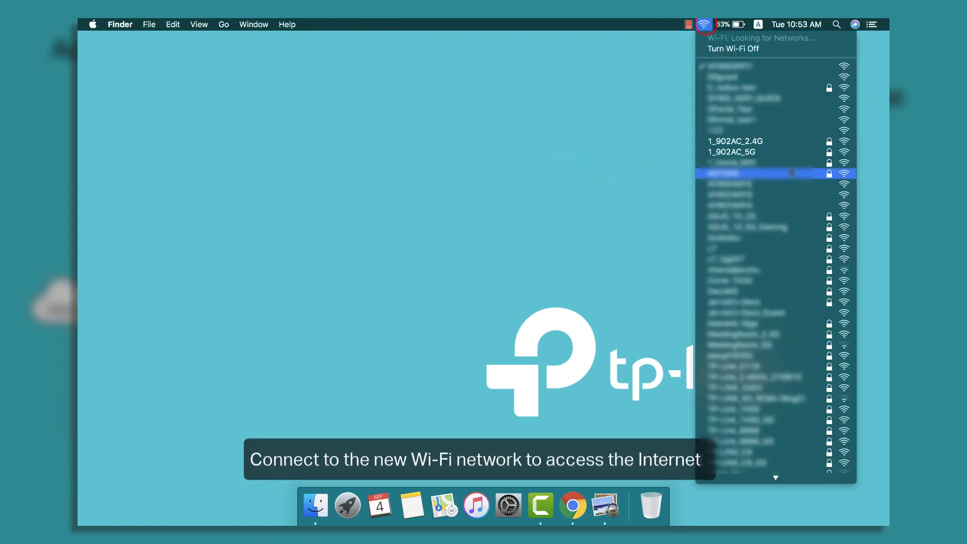
pyautogui.click(766, 142)
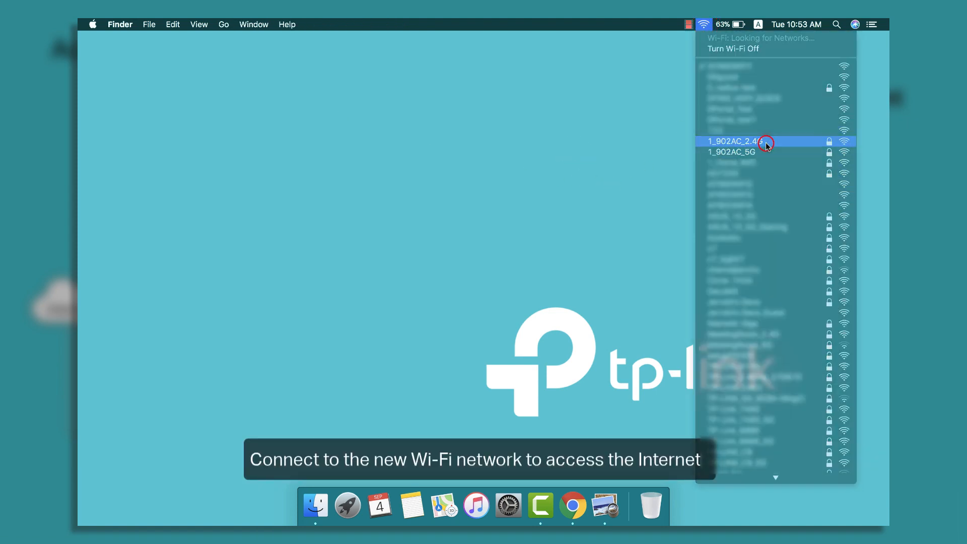
pyautogui.click(630, 284)
pyautogui.write('••••••••')
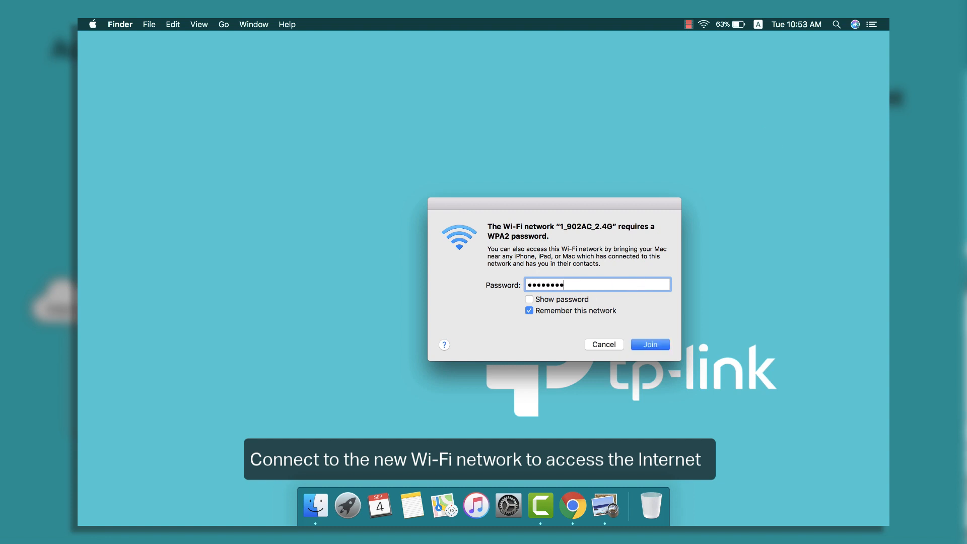
pyautogui.click(661, 346)
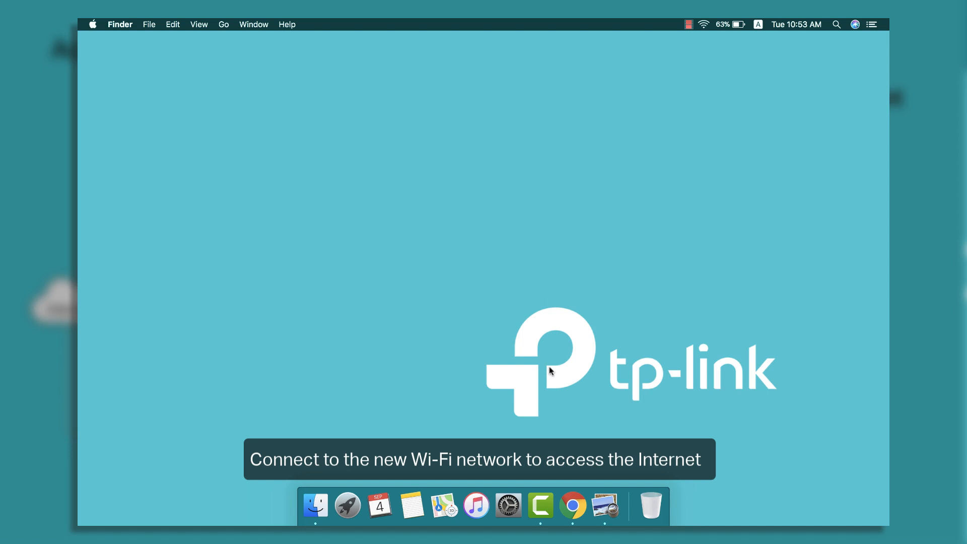
# Open Chrome and load tp-link.com to confirm internet access
pyautogui.click(572, 504)
pyautogui.click(450, 71)
pyautogui.write('tp-link.com')
pyautogui.press('Return')
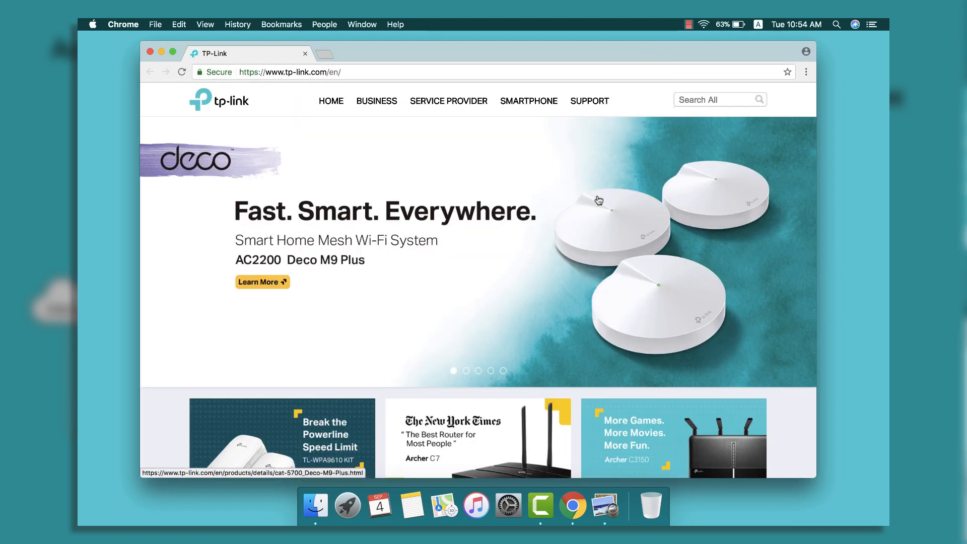
# Close the Chrome window showing the tp-link.com homepage
pyautogui.click(150, 52)
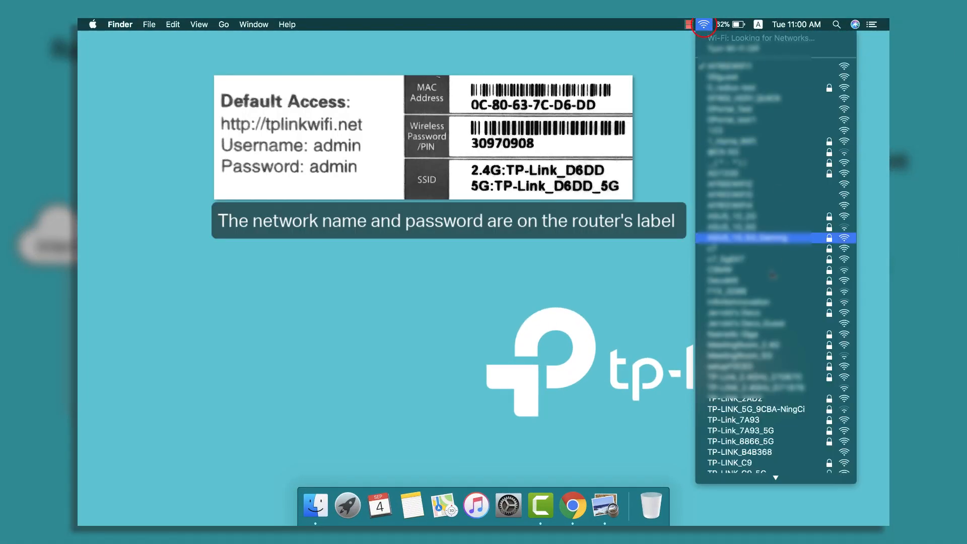
# Join the router's default network TP-Link_D6DD from the Wi-Fi list with its password
pyautogui.scroll(-5, 788, 276)
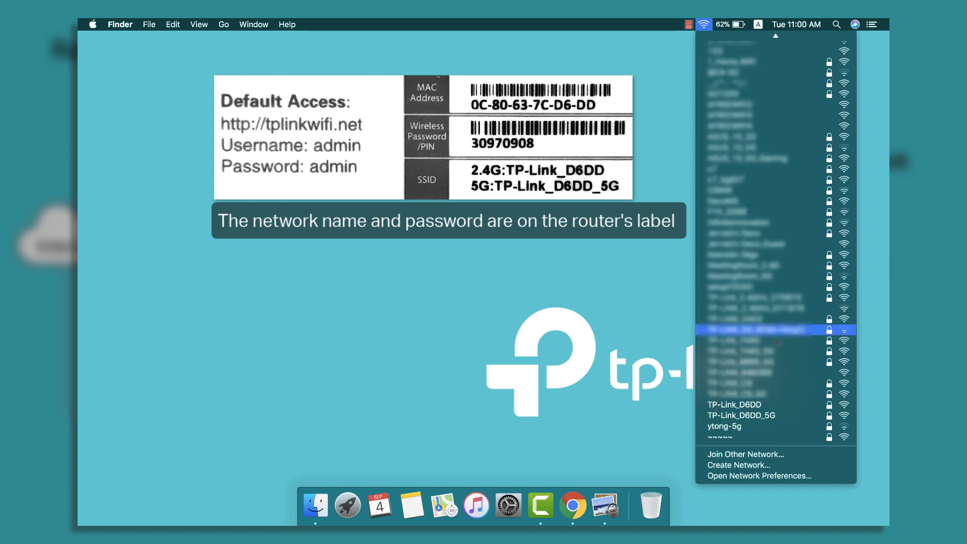
pyautogui.click(793, 407)
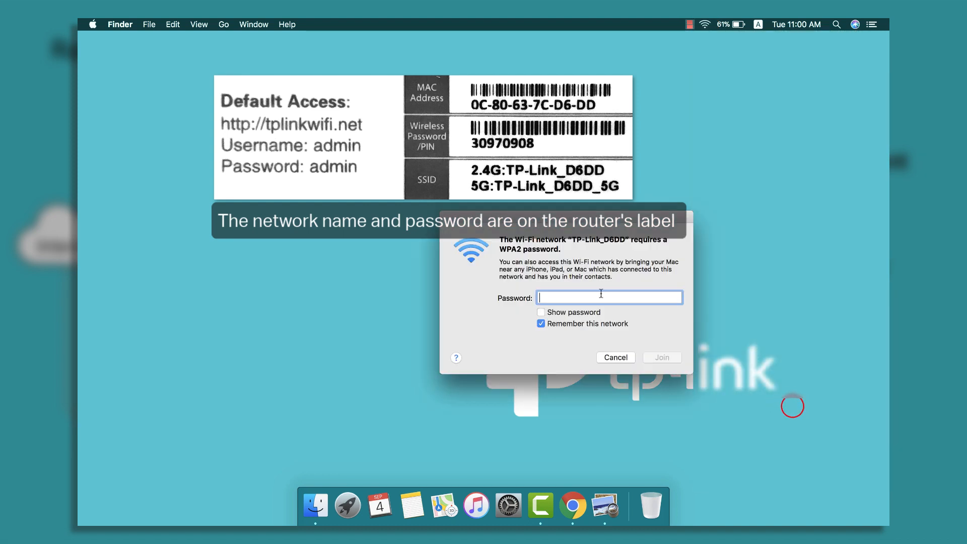
pyautogui.write('********')
pyautogui.click(663, 356)
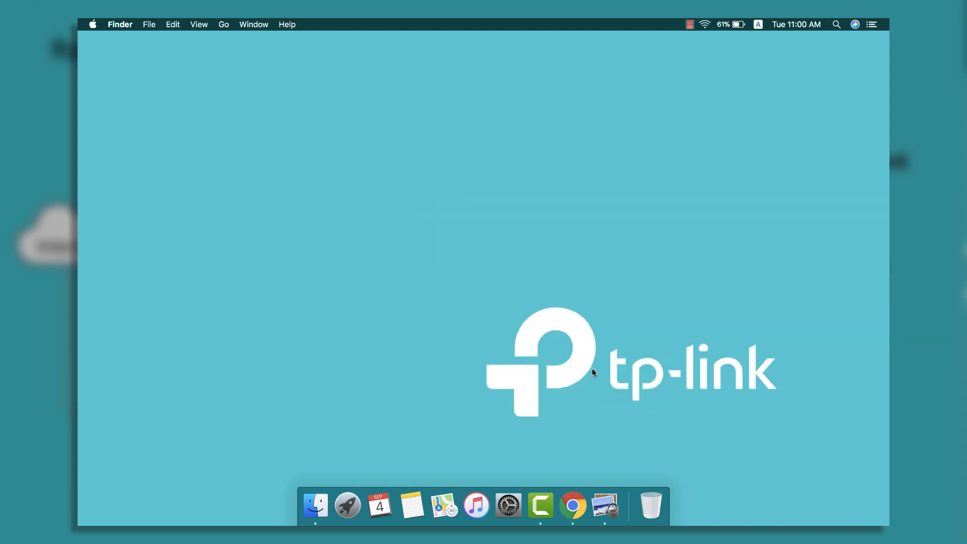
# Launch Chrome and go to tplinkwifi.net
pyautogui.click(572, 505)
pyautogui.click(486, 70)
pyautogui.write('tplinkwifi.net')
pyautogui.press('Return')
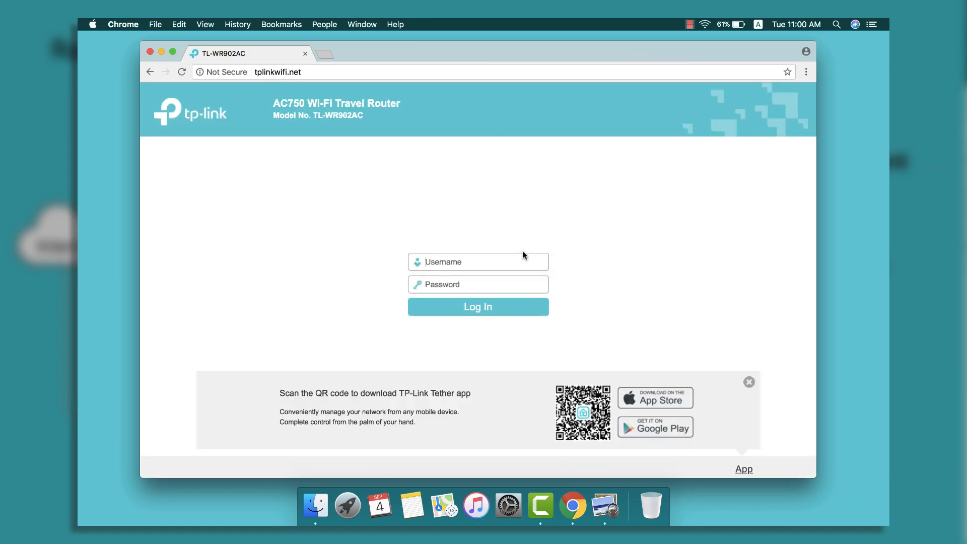
# Dismiss the Tether app banner and log in to the router with the default admin credentials
pyautogui.click(745, 383)
pyautogui.click(524, 261)
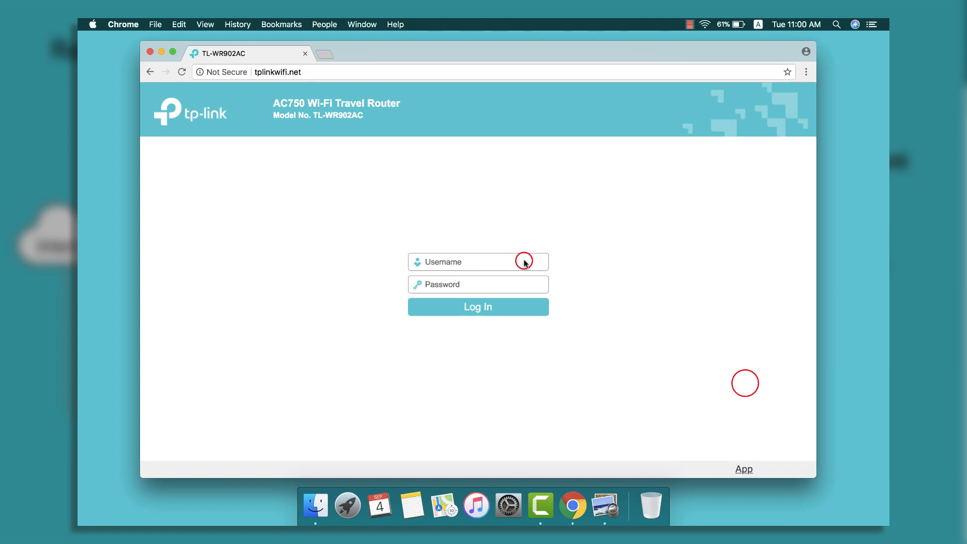
pyautogui.click(477, 264)
pyautogui.press('Tab')
pyautogui.click(509, 307)
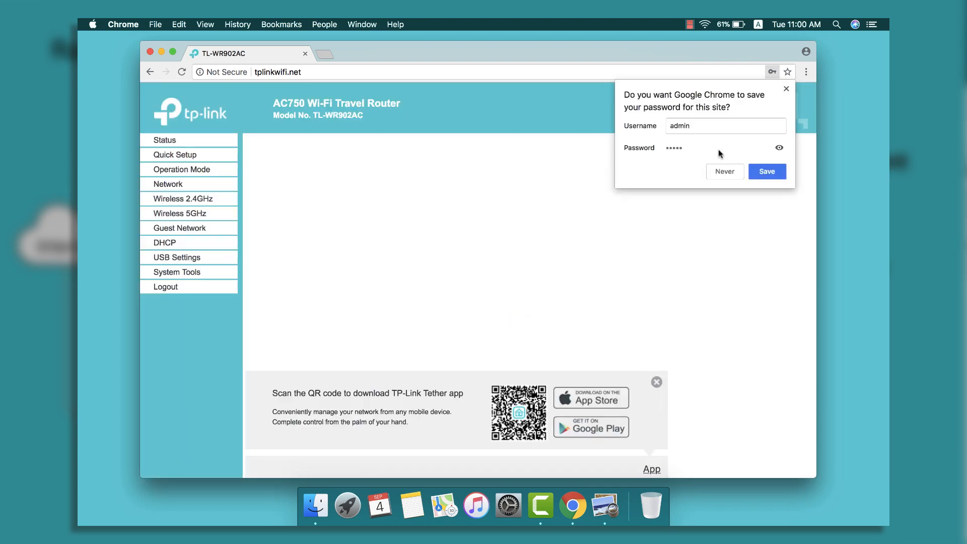
# Decline saving the password and advance Quick Setup to the operation mode choice
pyautogui.click(786, 88)
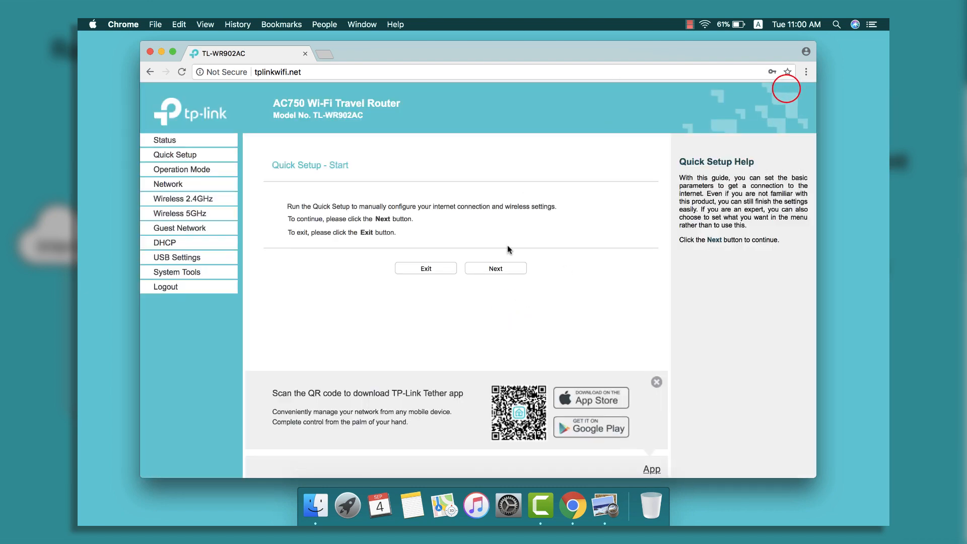
pyautogui.click(197, 154)
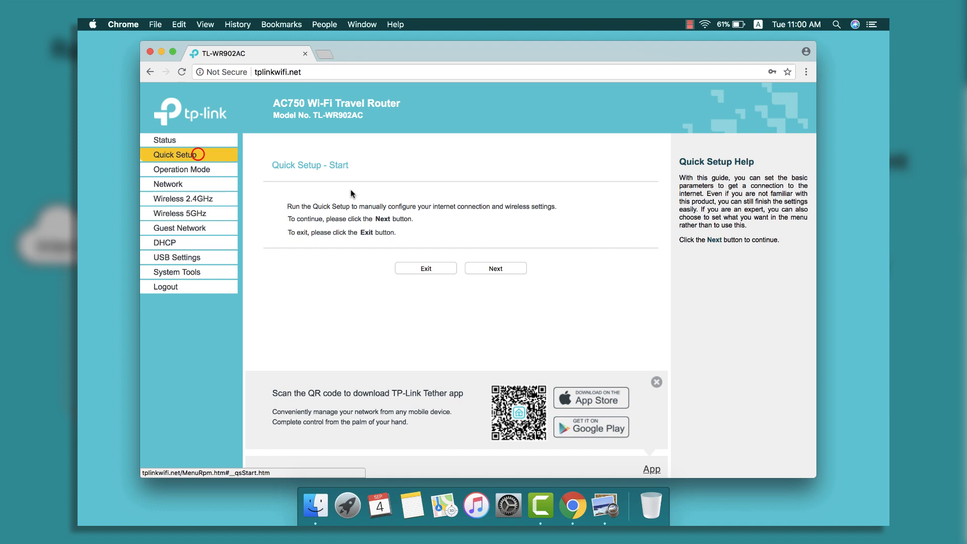
pyautogui.click(508, 268)
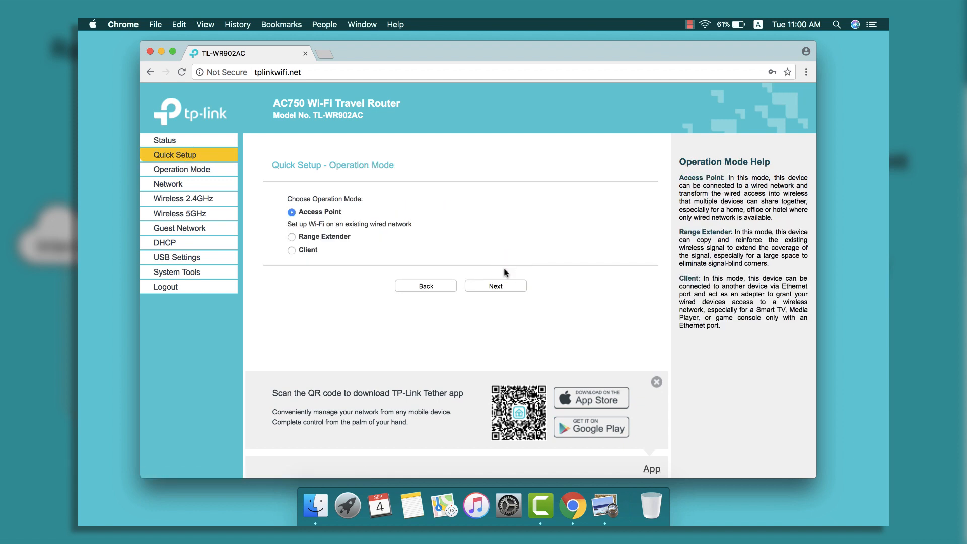
# Select Range Extender mode and move on to the scan of nearby networks
pyautogui.click(301, 237)
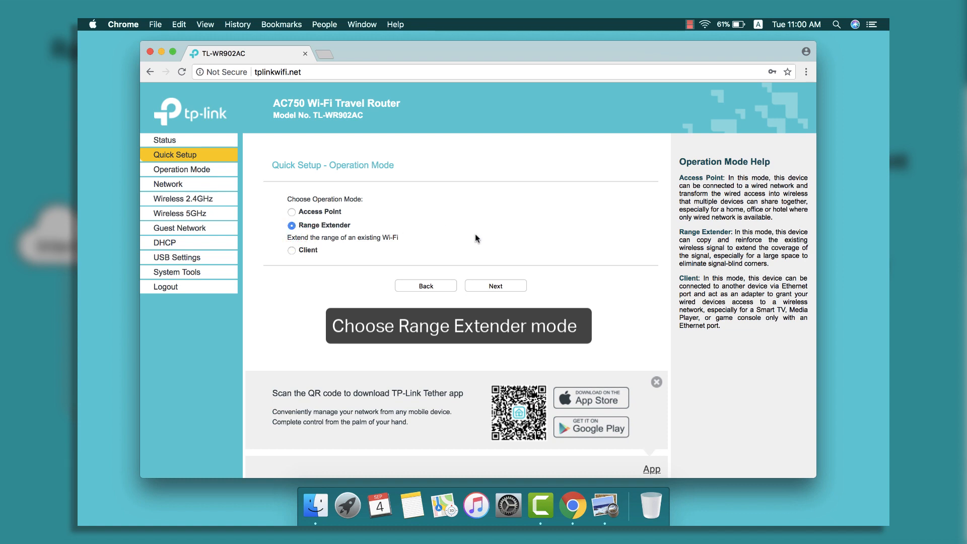
pyautogui.click(516, 290)
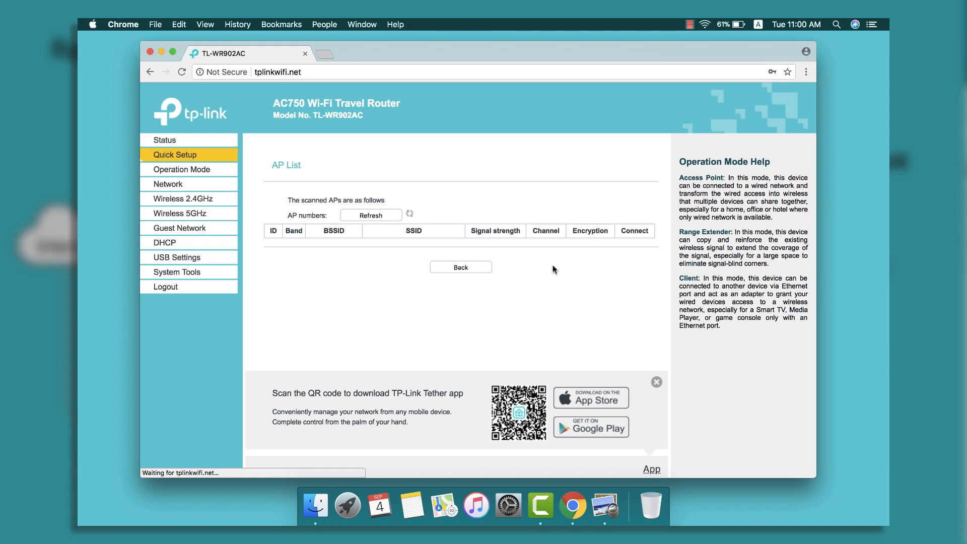
pyautogui.click(656, 383)
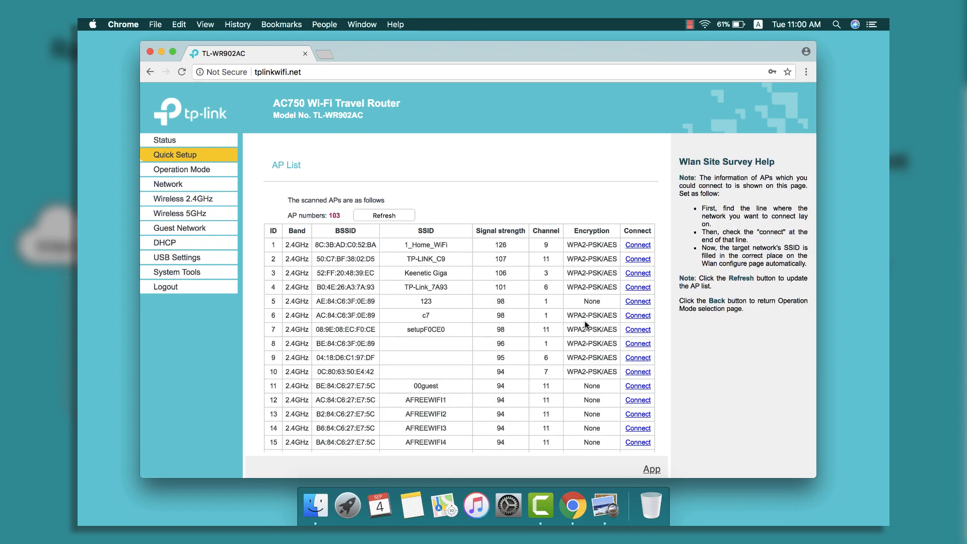
# Connect to host 1_Home_WiFi with its password and name the extended network 1_Home_WiFi_Ext
pyautogui.click(638, 245)
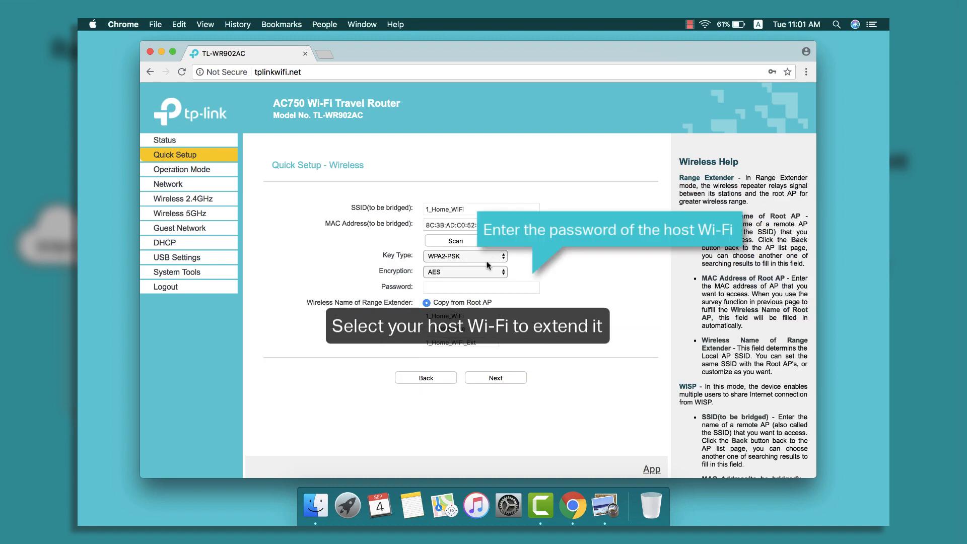
pyautogui.click(475, 288)
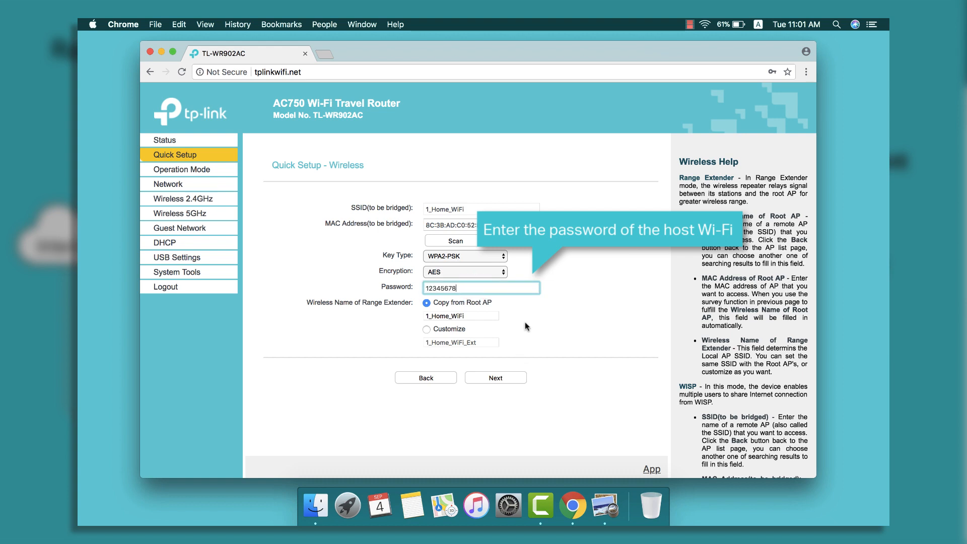
pyautogui.click(426, 329)
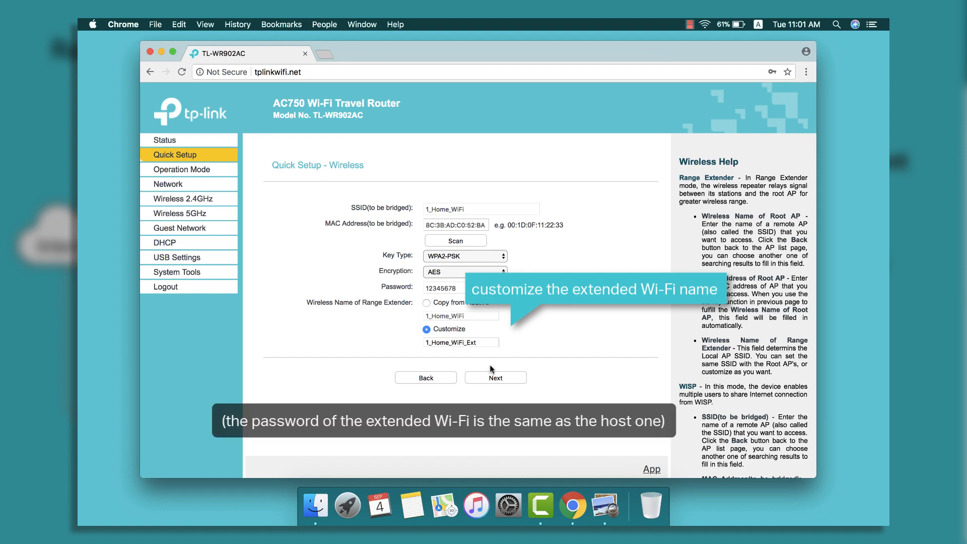
pyautogui.click(482, 341)
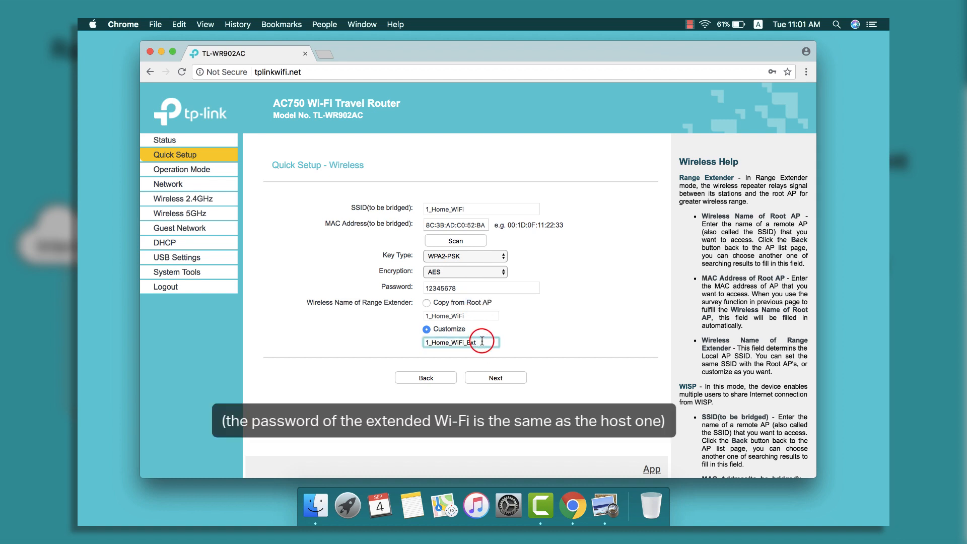
pyautogui.click(539, 341)
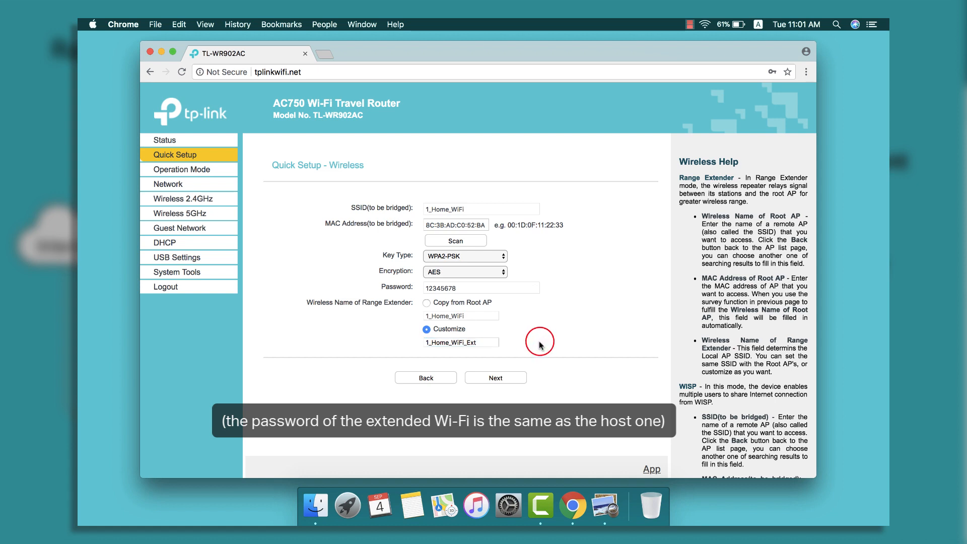
pyautogui.click(496, 378)
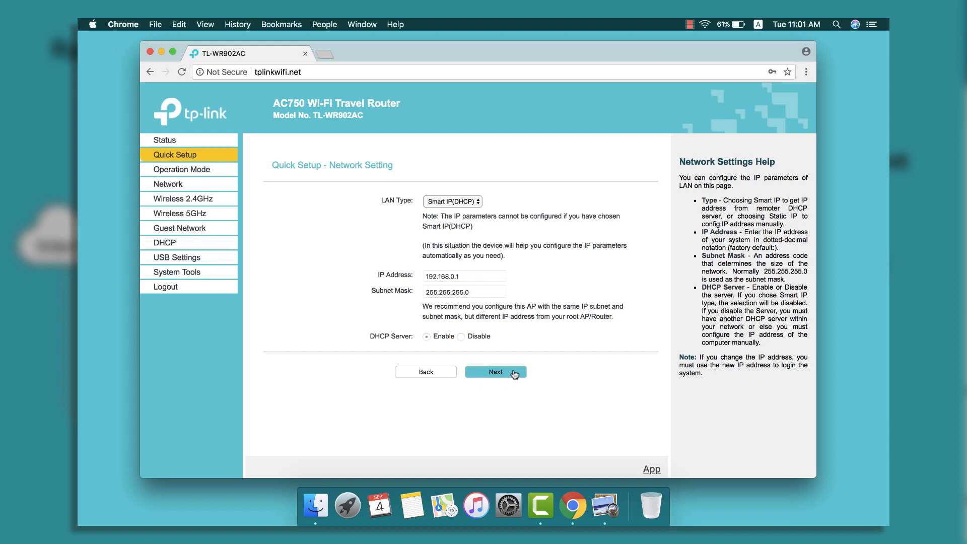
# Accept Network Setting, review the Range Extender summary, and Finish to reboot the router
pyautogui.click(513, 376)
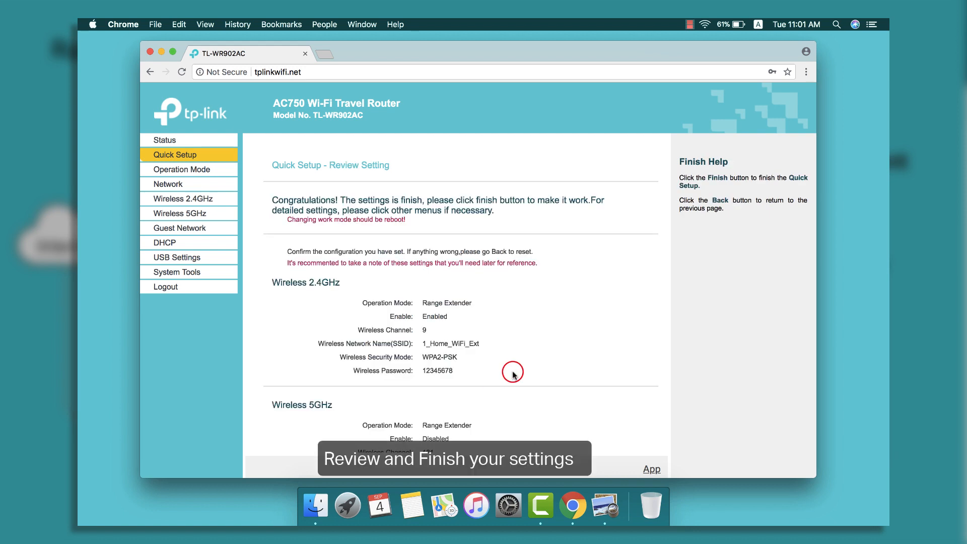
pyautogui.scroll(-3, 513, 374)
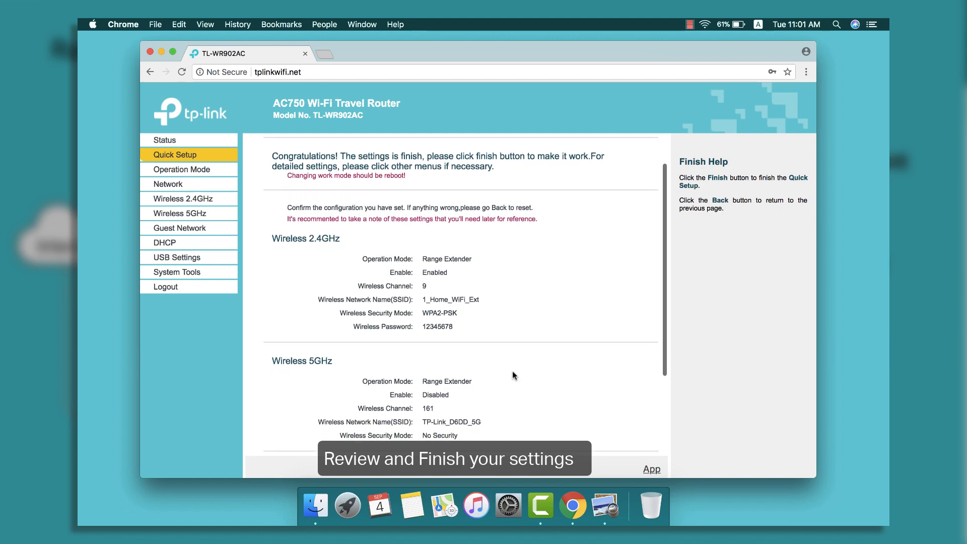
pyautogui.scroll(-3, 512, 372)
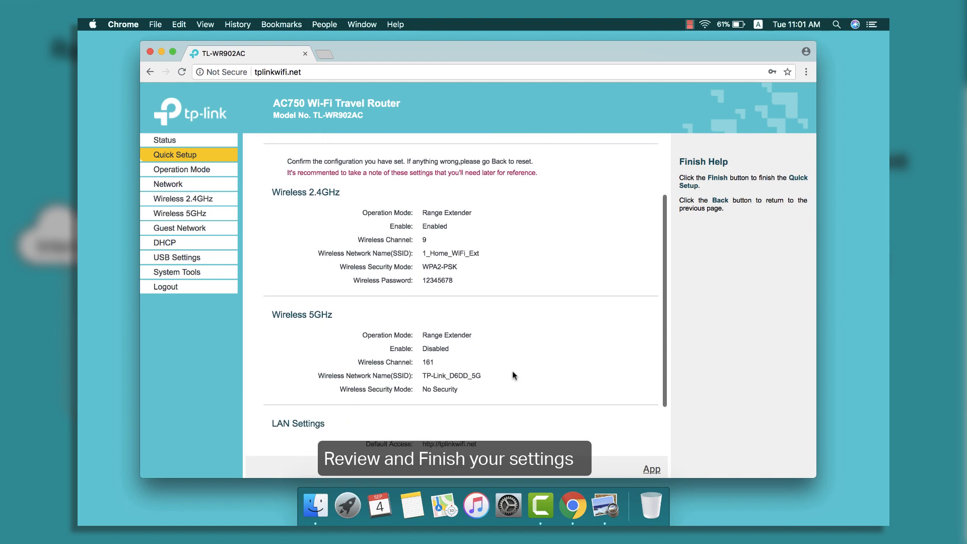
pyautogui.scroll(-1, 513, 375)
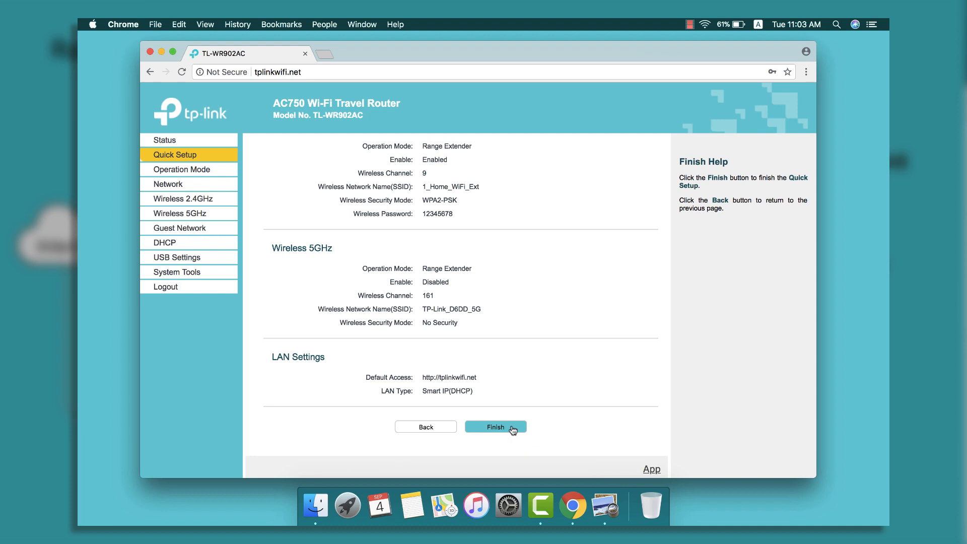
pyautogui.click(512, 428)
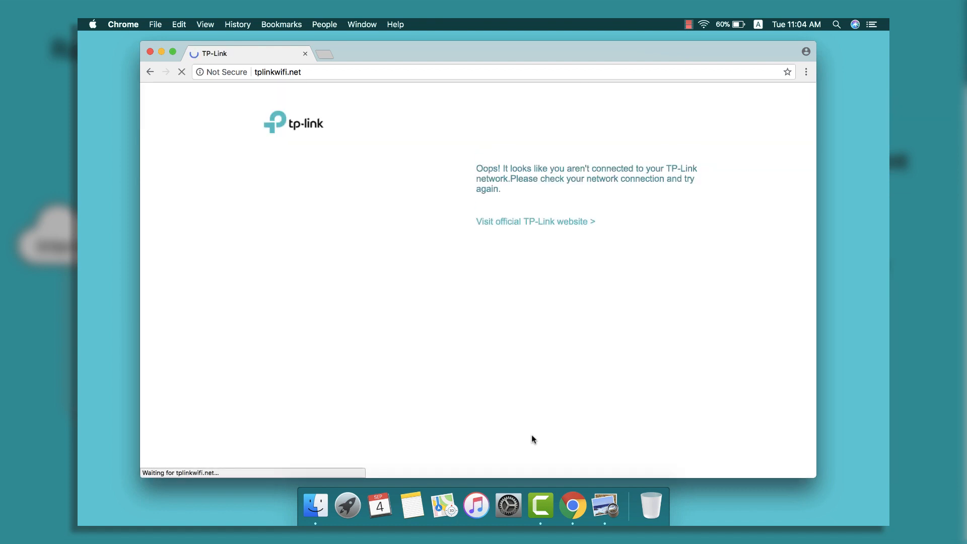
# Close Chrome, join the Mac to 1_Home_WiFi_Ext with its password, and relaunch Chrome
pyautogui.click(149, 50)
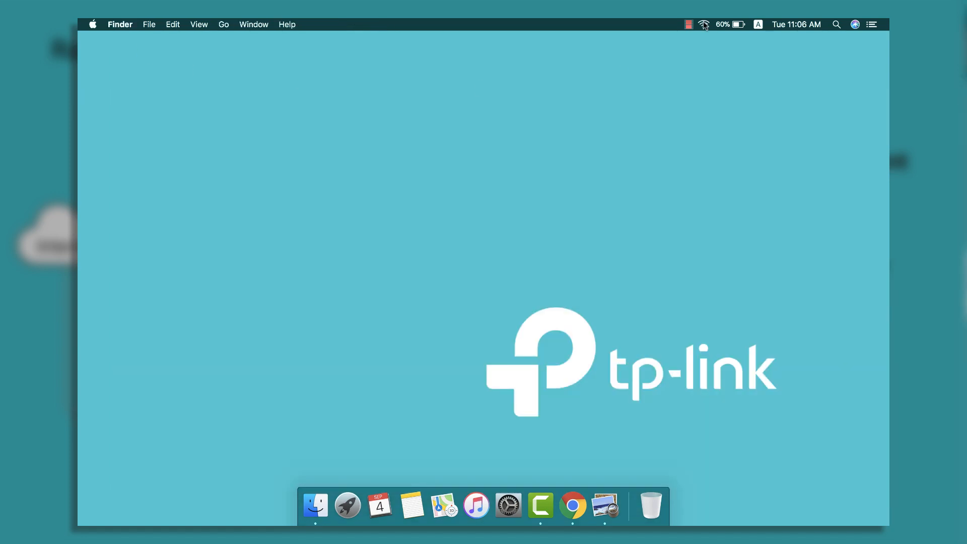
pyautogui.click(704, 24)
pyautogui.click(787, 143)
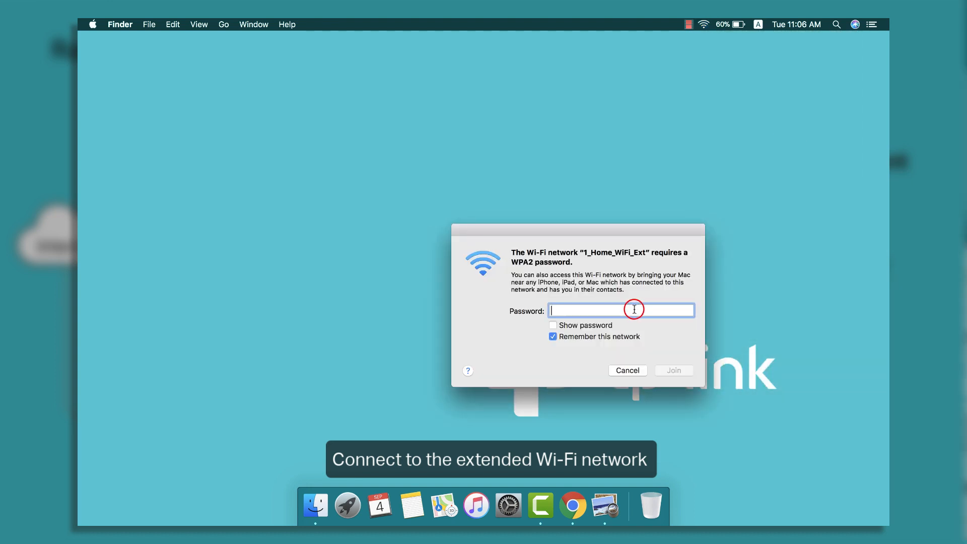
pyautogui.write('••••••••')
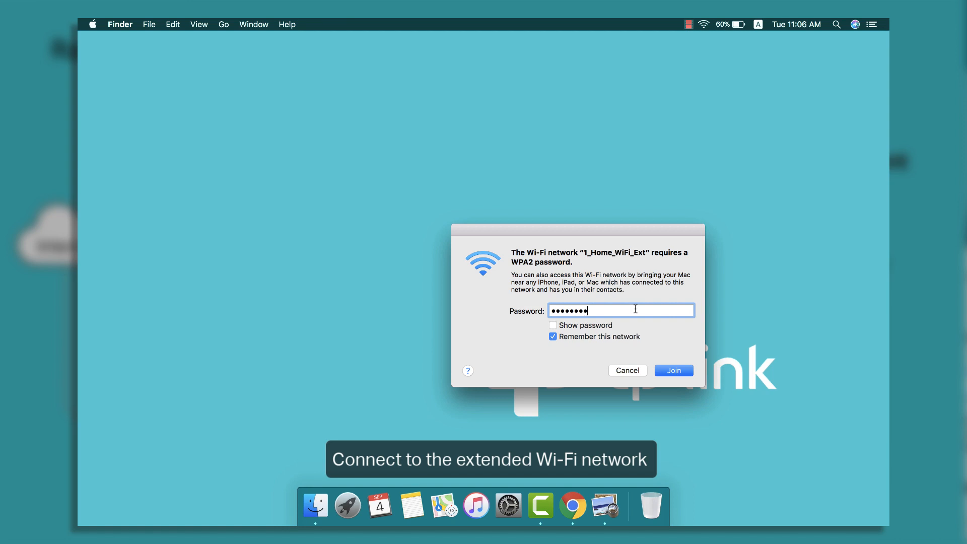
pyautogui.click(686, 371)
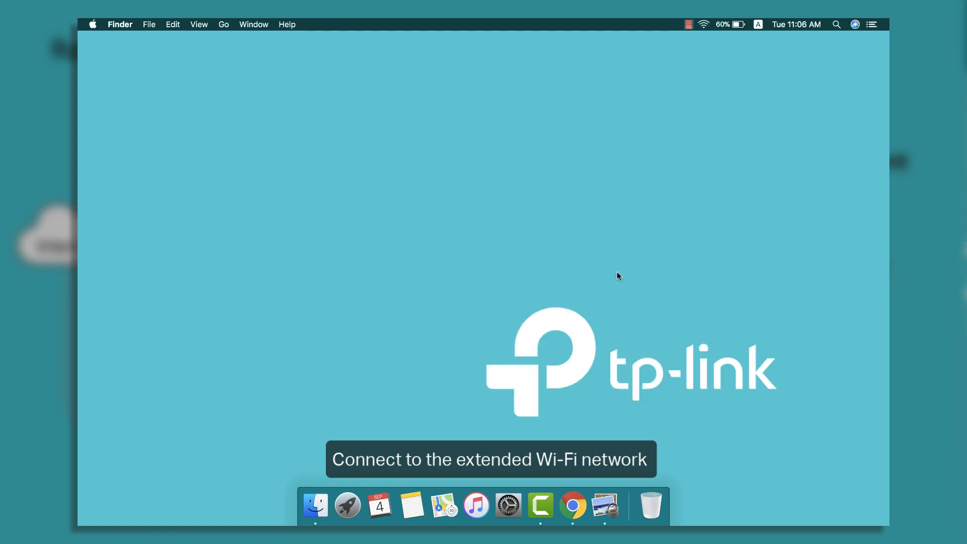
pyautogui.click(572, 496)
# Load tp-link.com/en in a new Chrome window, then close the browser window
pyautogui.click(436, 73)
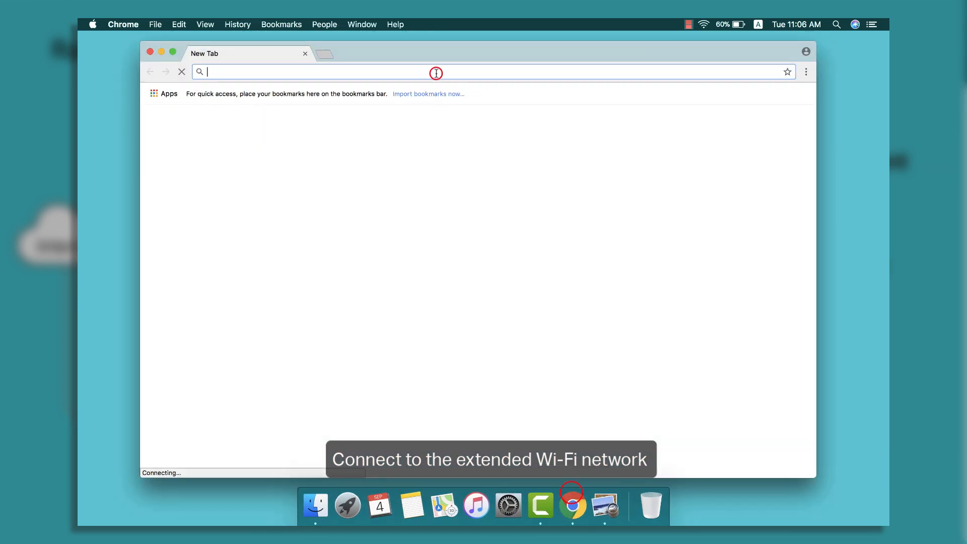
pyautogui.write('tp-link.com/e')
pyautogui.press('Return')
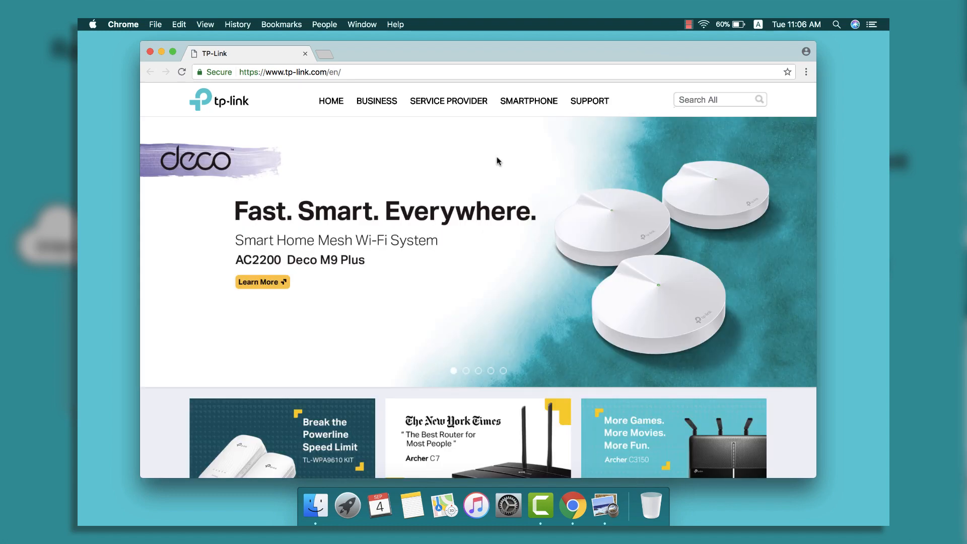
pyautogui.click(147, 52)
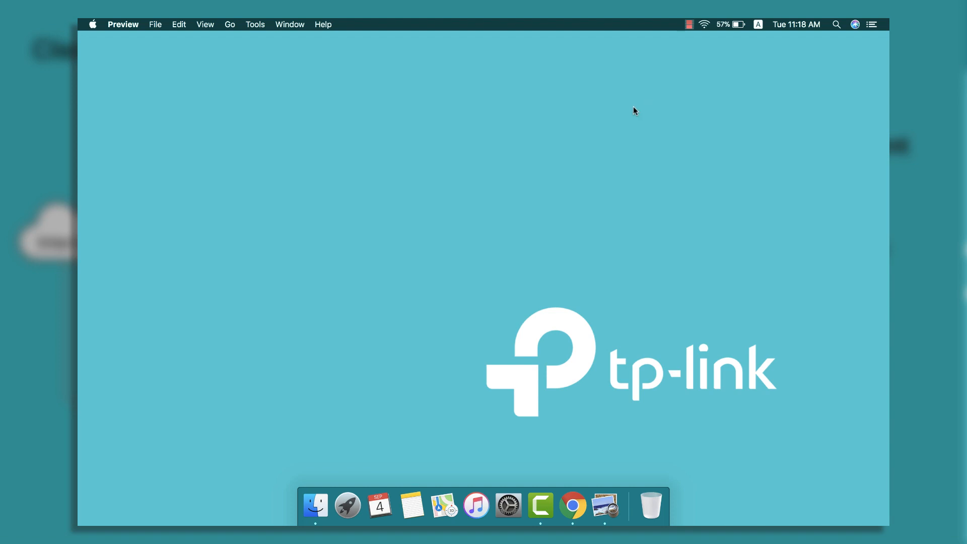
# Join the TP-Link_D6DD Wi-Fi network using the password from the router label
pyautogui.click(703, 25)
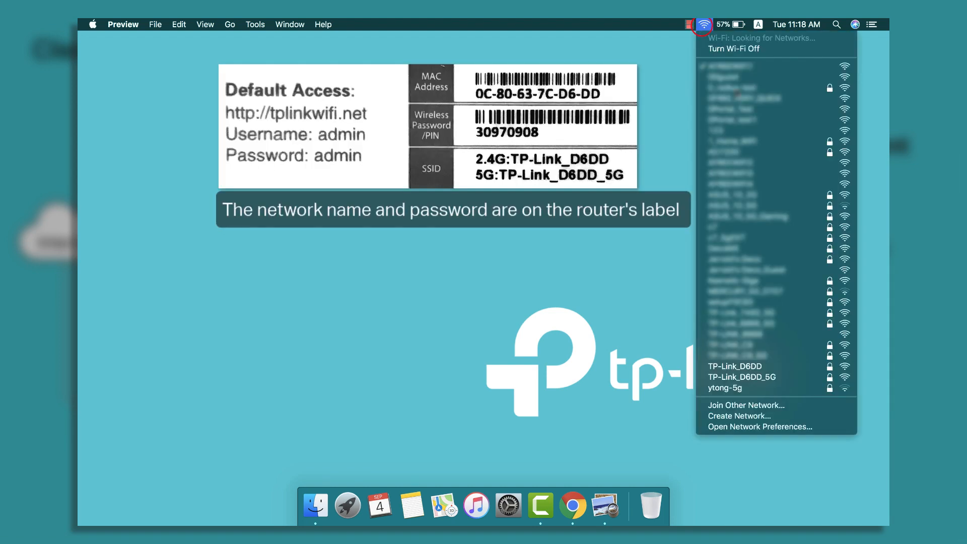
pyautogui.click(772, 367)
pyautogui.click(615, 323)
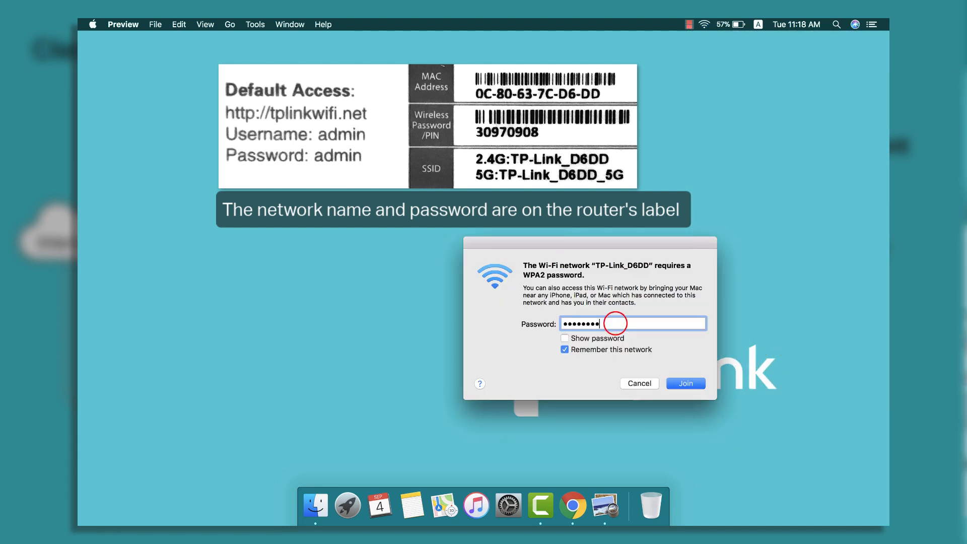
pyautogui.click(687, 382)
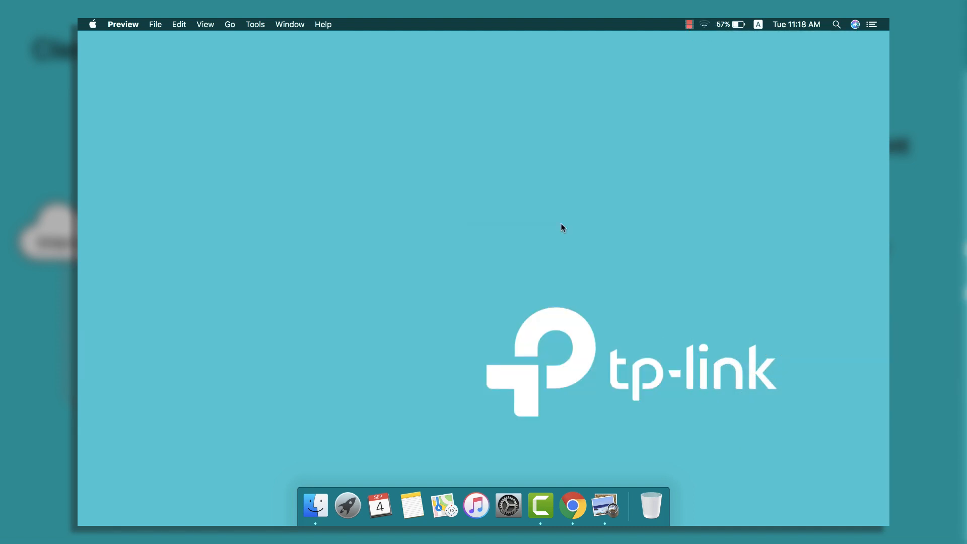
# Open tplinkwifi.net in Chrome, log in as admin, and dismiss the Tether and password popups
pyautogui.click(575, 498)
pyautogui.click(473, 71)
pyautogui.write('tplinkwifi.m')
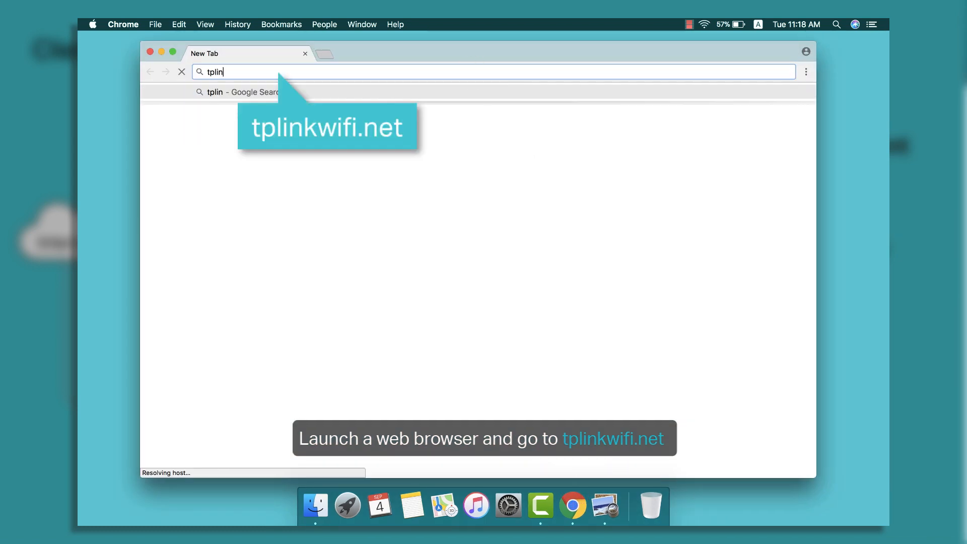
pyautogui.press('BackSpace')
pyautogui.write('net')
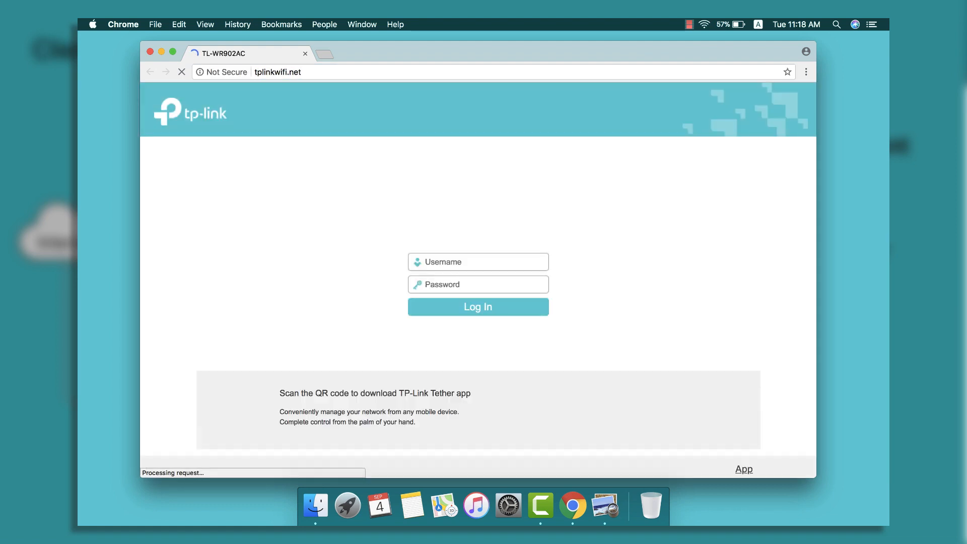
pyautogui.click(748, 381)
pyautogui.click(490, 259)
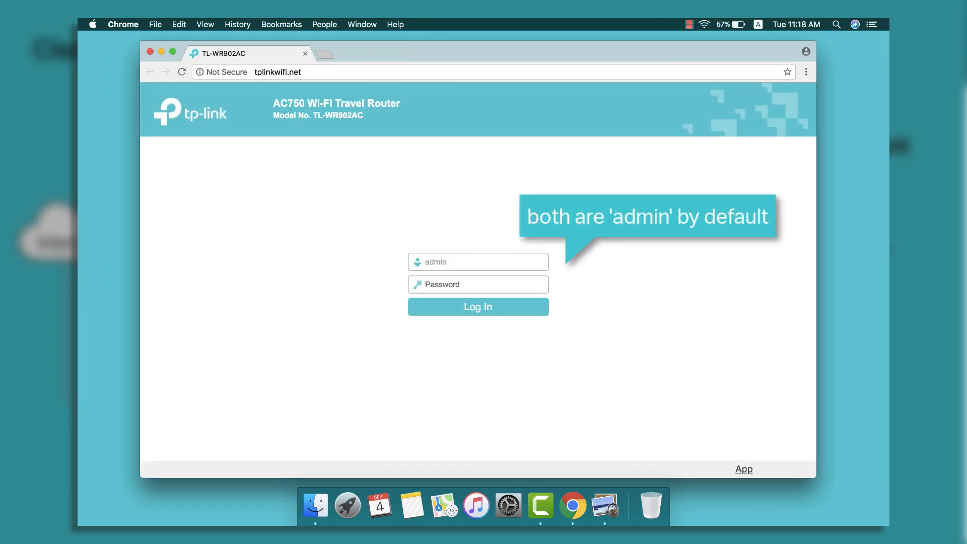
pyautogui.press('Tab')
pyautogui.click(508, 308)
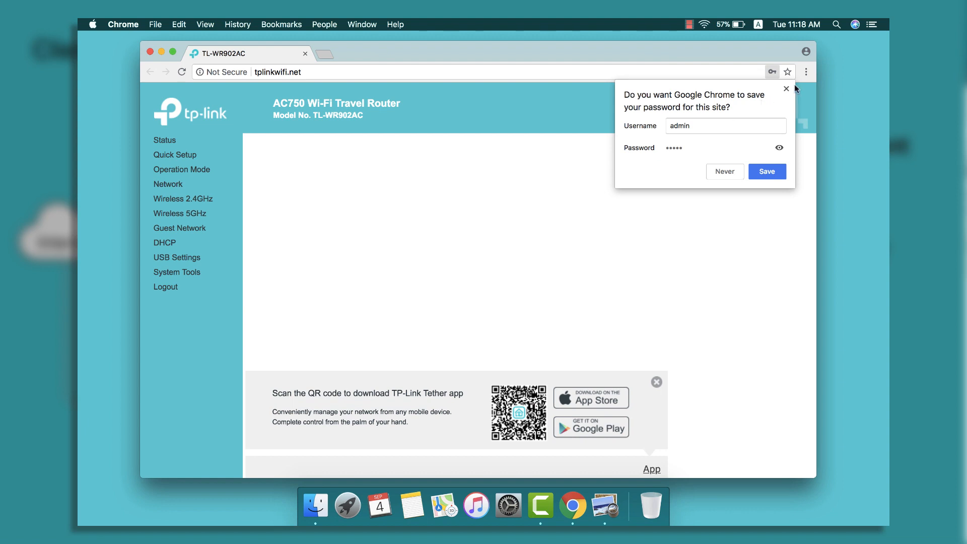
pyautogui.click(786, 89)
pyautogui.click(657, 382)
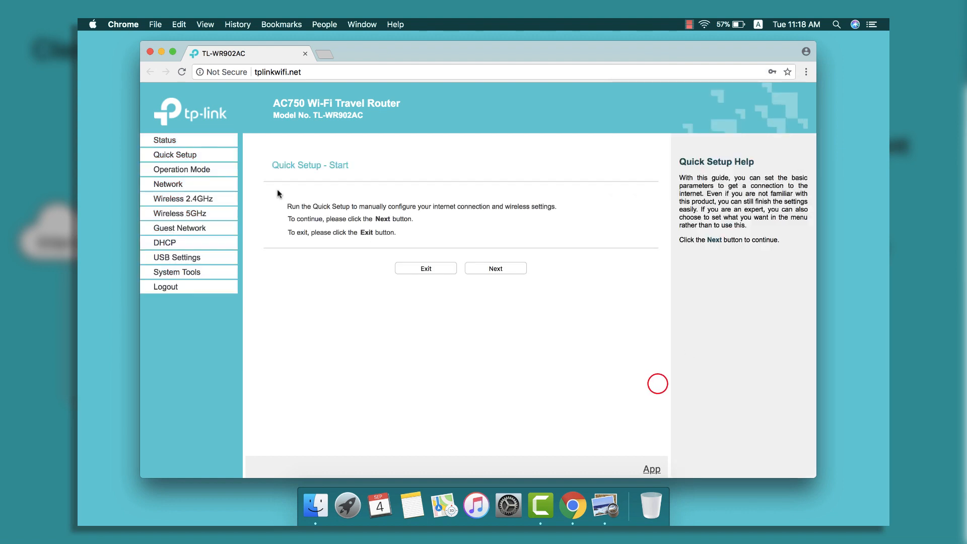
# Run Quick Setup with Client operation mode and select 1_Home_WiFi from the AP List
pyautogui.click(204, 155)
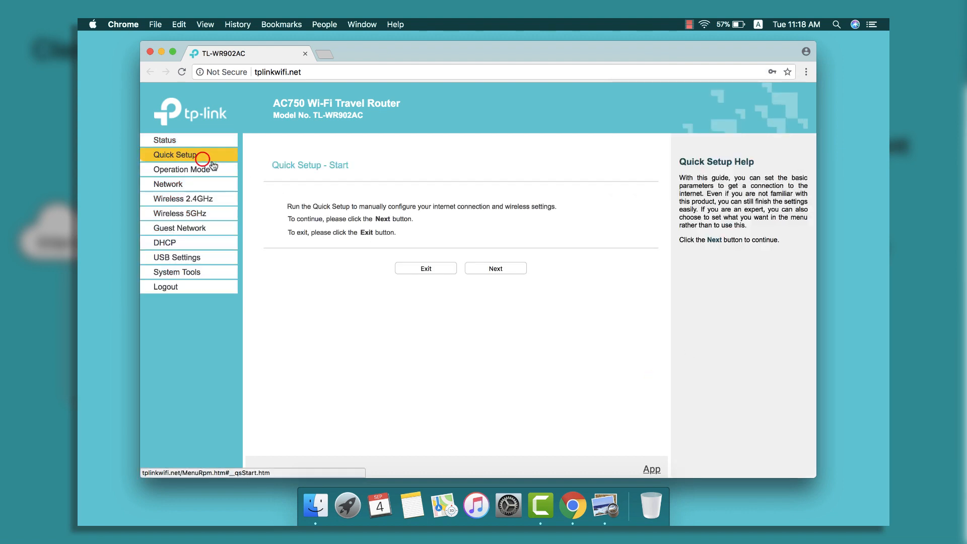
pyautogui.click(499, 269)
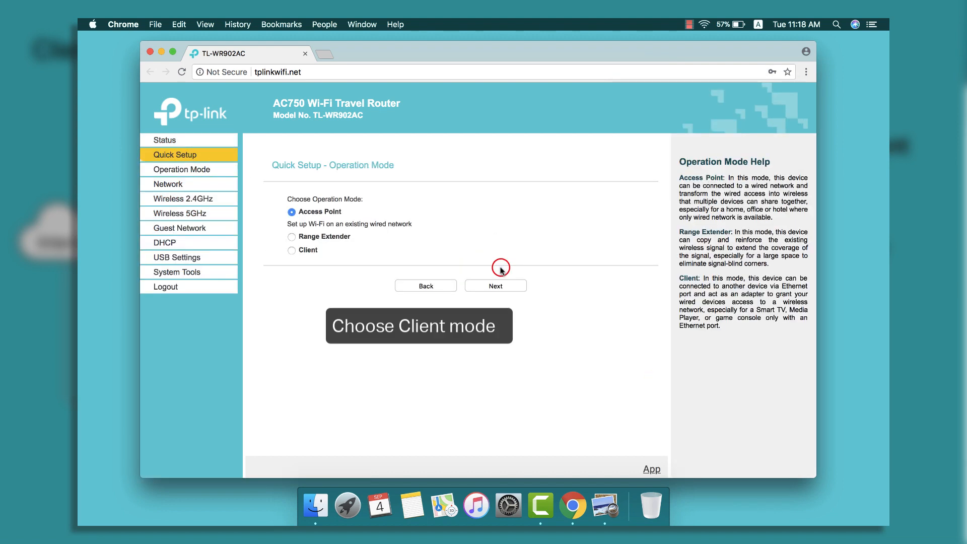
pyautogui.click(291, 250)
pyautogui.click(513, 289)
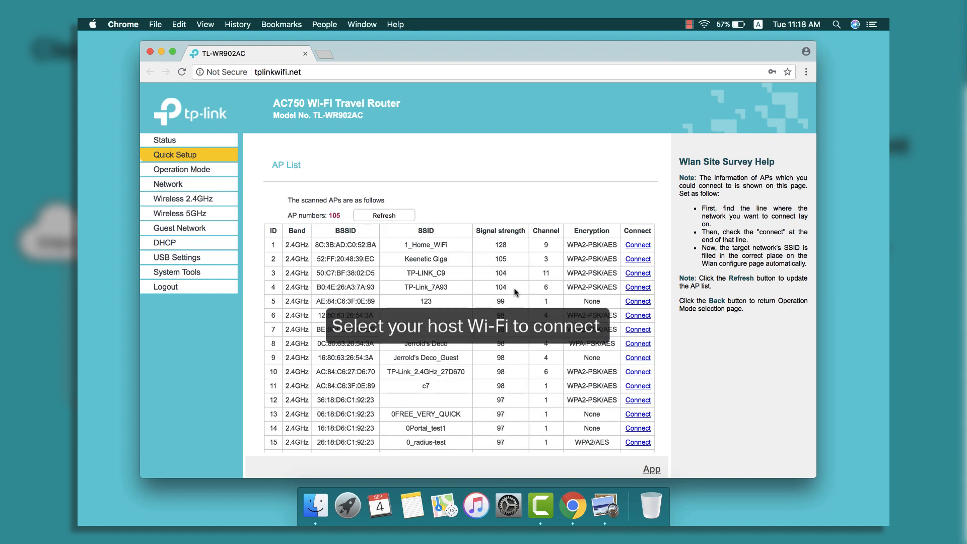
pyautogui.click(644, 245)
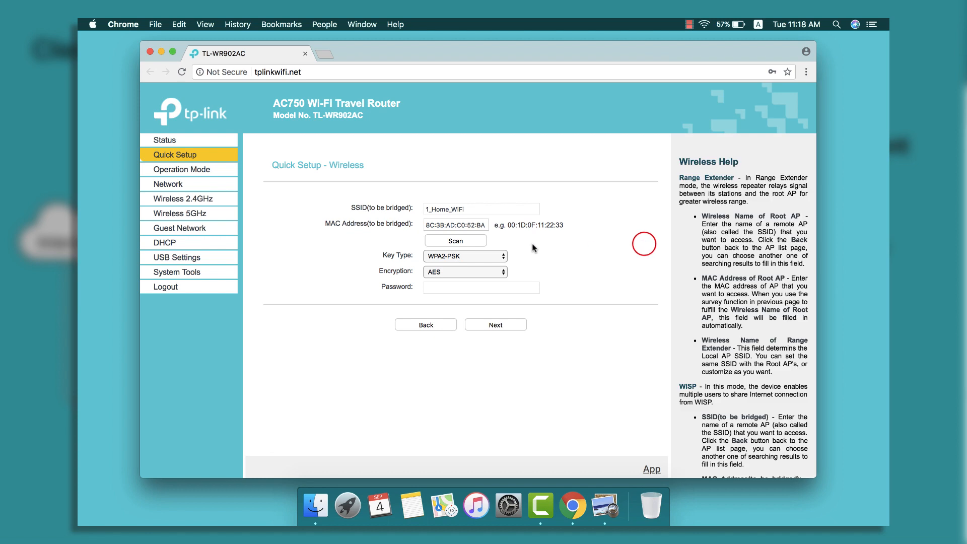
# Enter the 1_Home_WiFi host network password and continue to Network Setting
pyautogui.click(484, 287)
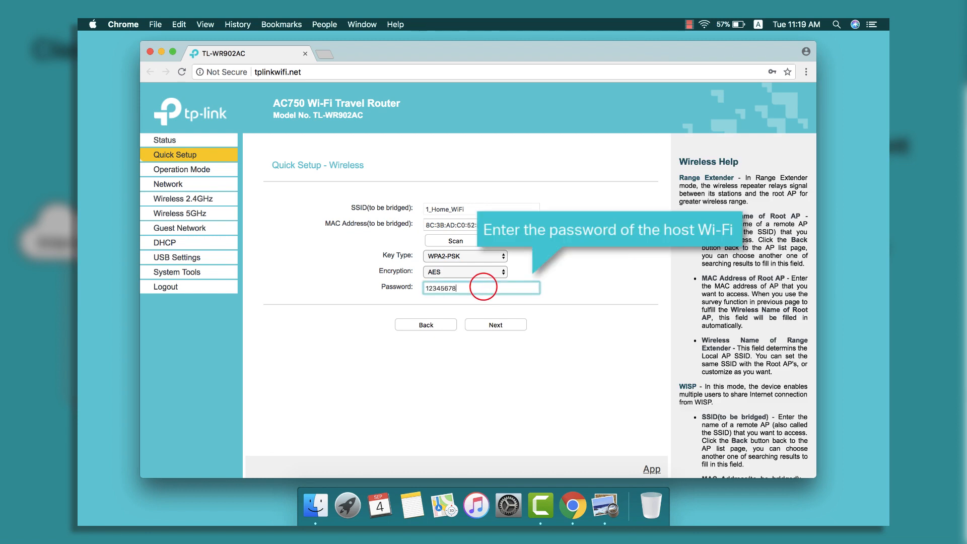
pyautogui.click(583, 293)
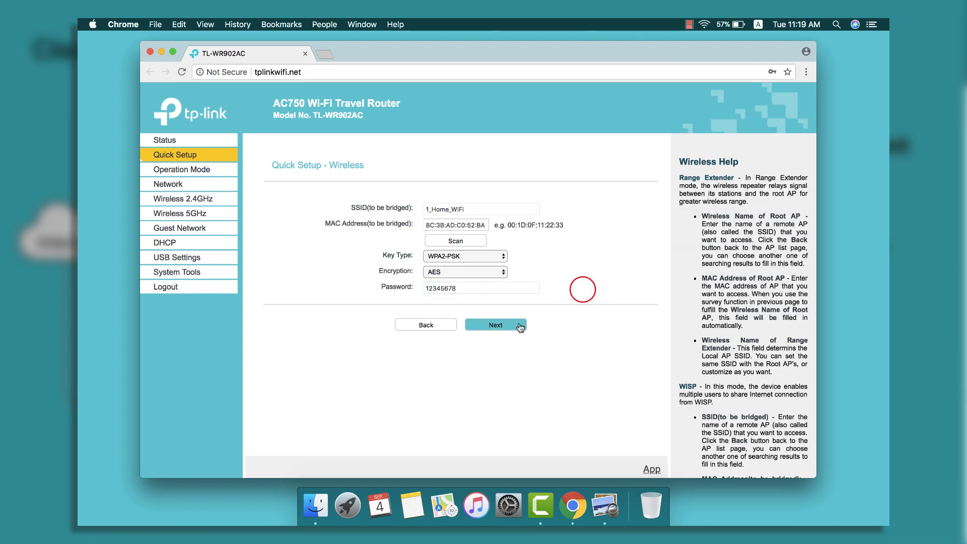
pyautogui.click(519, 325)
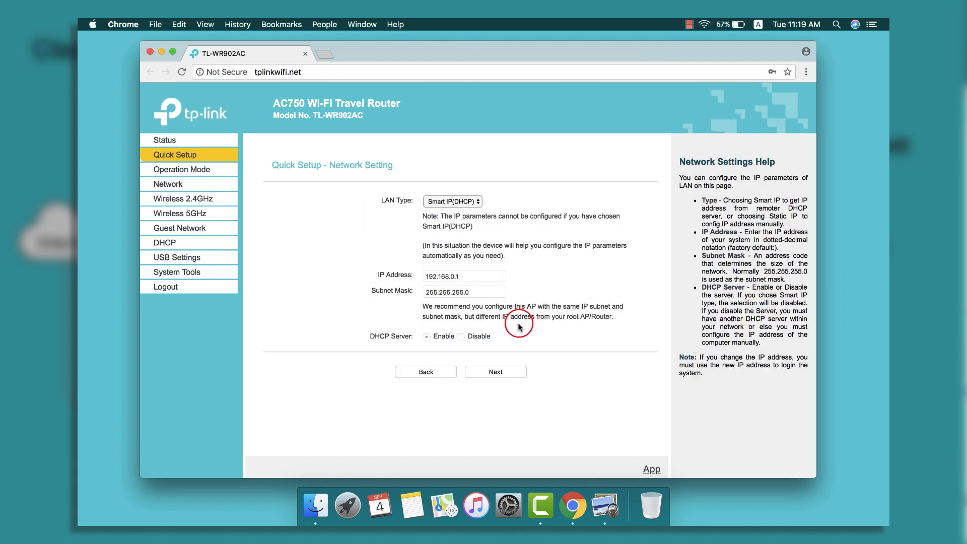
# Keep the default LAN settings, review the summary, and finish so the router reboots
pyautogui.click(512, 373)
pyautogui.scroll(-3, 512, 373)
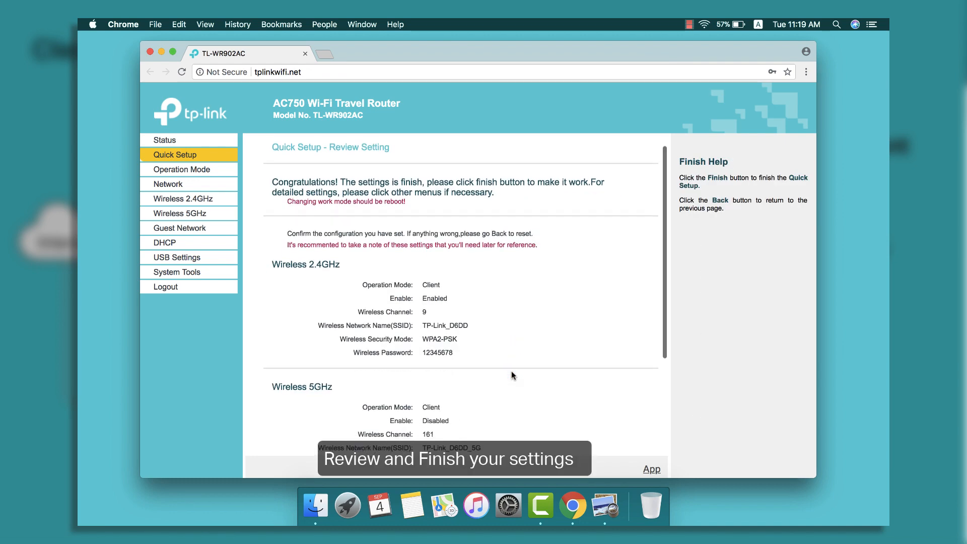
pyautogui.scroll(-3, 512, 374)
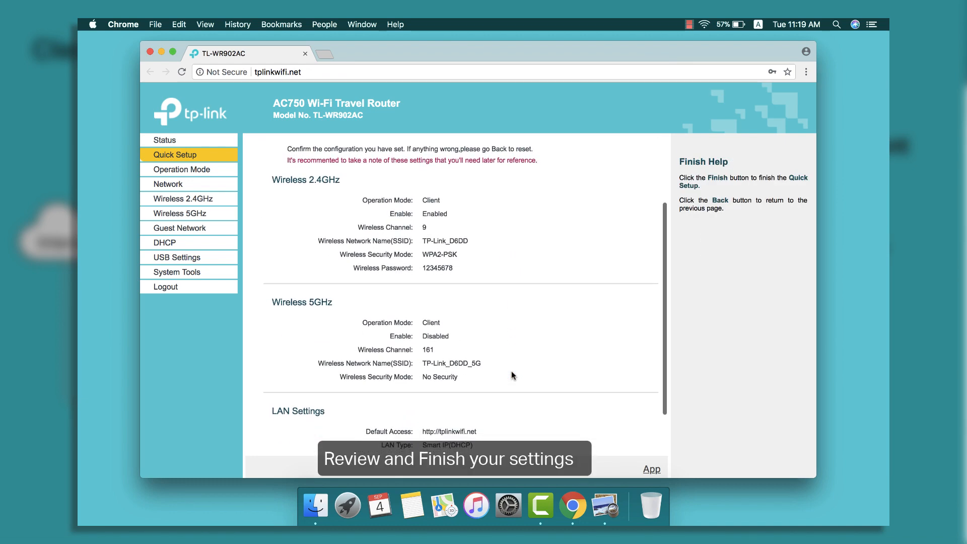
pyautogui.scroll(-1, 512, 376)
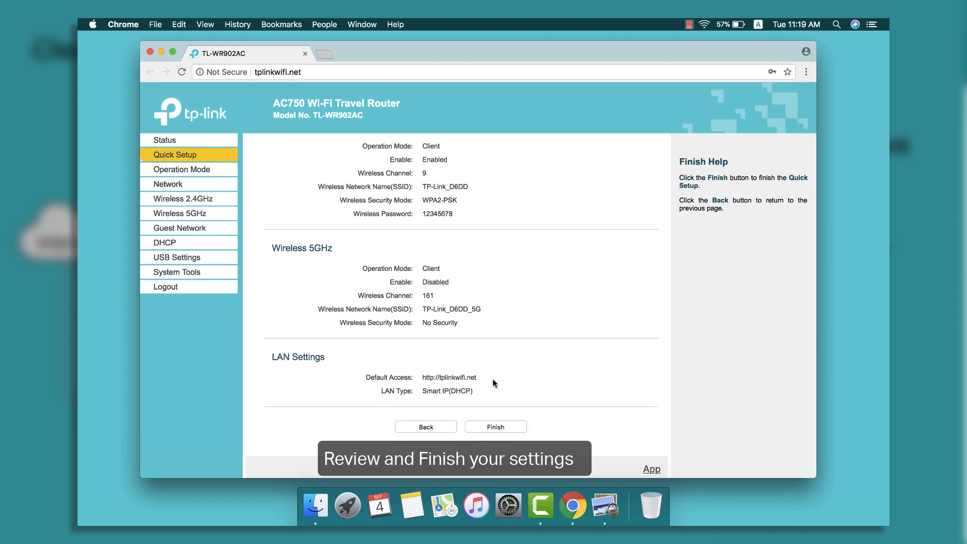
pyautogui.click(512, 429)
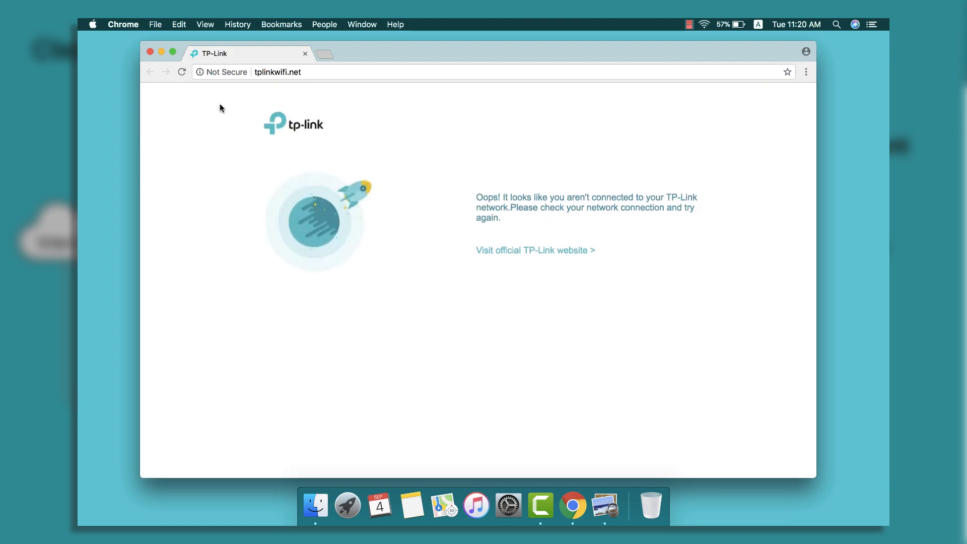
# Close the Chrome window showing the router page
pyautogui.click(150, 52)
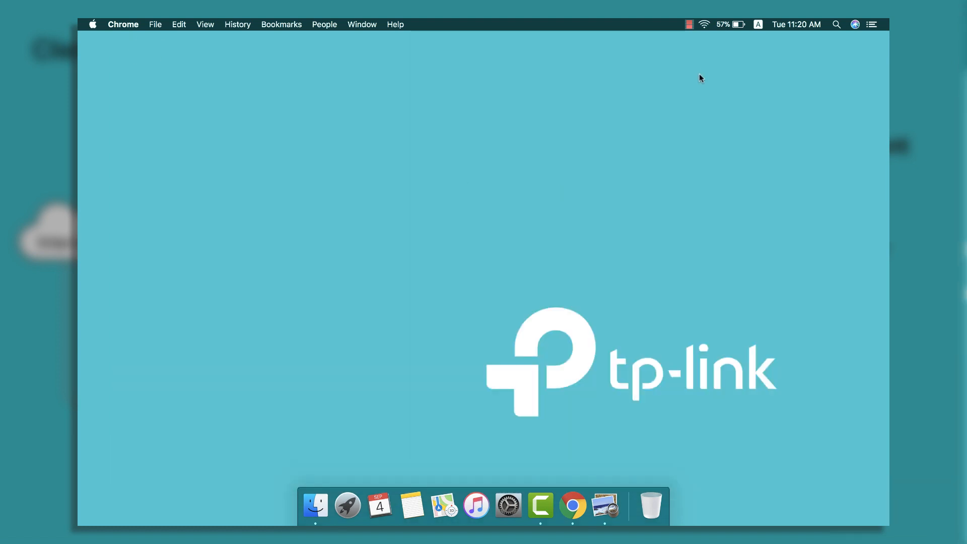